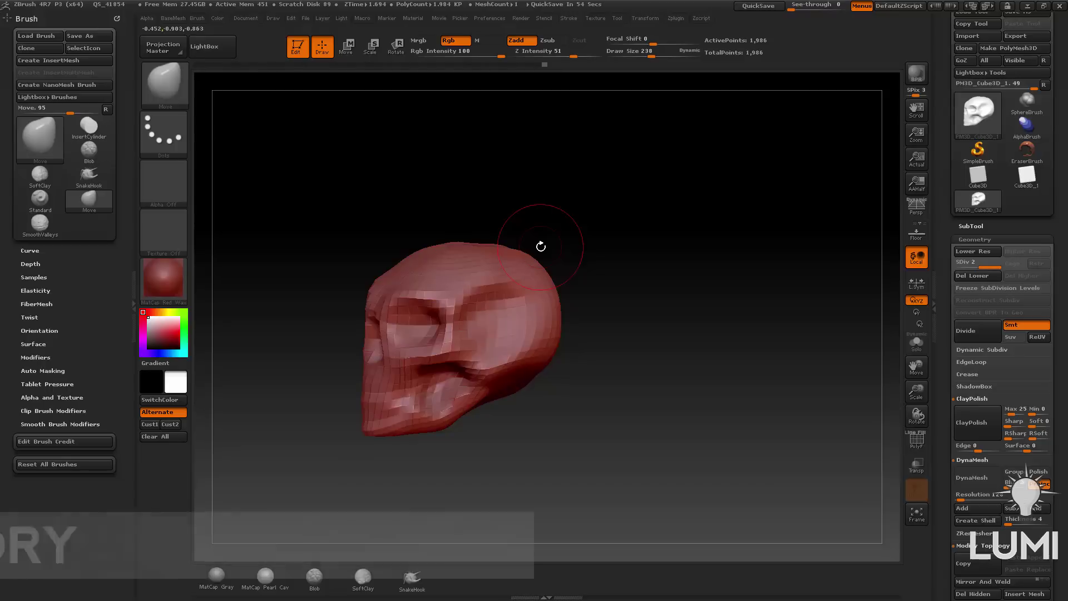
Switch from Move to the Standard brush (B, S, T) with the skull facing front
{"action": "left_click_drag", "start_coordinate": [679, 267], "coordinate": [851, 278]}
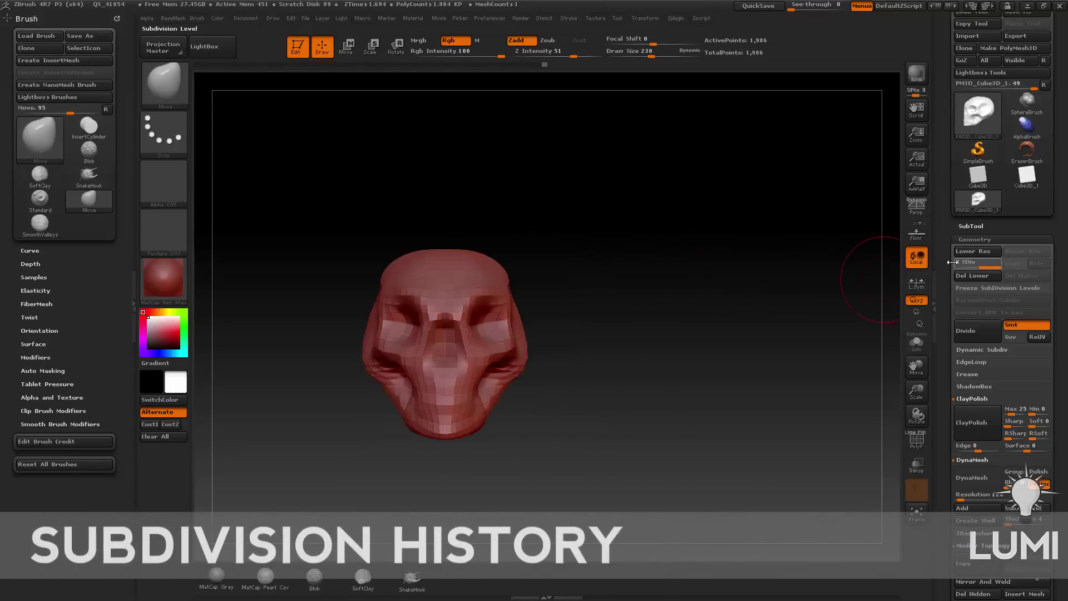
{"action": "key", "text": "b"}
{"action": "key", "text": "s"}
{"action": "key", "text": "t"}
{"action": "key", "text": "s"}
{"action": "left_click_drag", "start_coordinate": [624, 303], "coordinate": [548, 334]}
{"action": "key", "text": "shift"}
{"action": "mouse_move", "coordinate": [686, 285]}
{"action": "left_mouse_down", "text": "shift"}
{"action": "mouse_move", "coordinate": [534, 317]}
{"action": "mouse_move", "coordinate": [640, 278]}
{"action": "mouse_move", "coordinate": [747, 265]}
{"action": "mouse_move", "coordinate": [534, 328]}
{"action": "mouse_move", "coordinate": [484, 367]}
{"action": "left_mouse_up", "text": "shift"}
Subdivide the skull one level to 7,938 points and enlarge the brush to 140
{"action": "key", "text": "ctrl+d"}
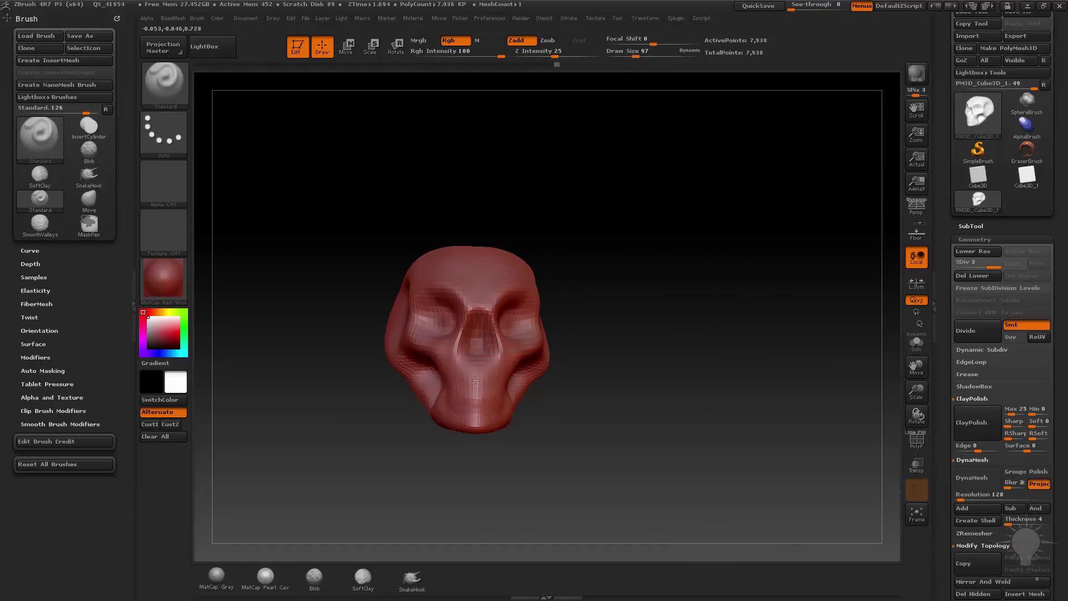
{"action": "left_click_drag", "start_coordinate": [649, 365], "coordinate": [592, 311]}
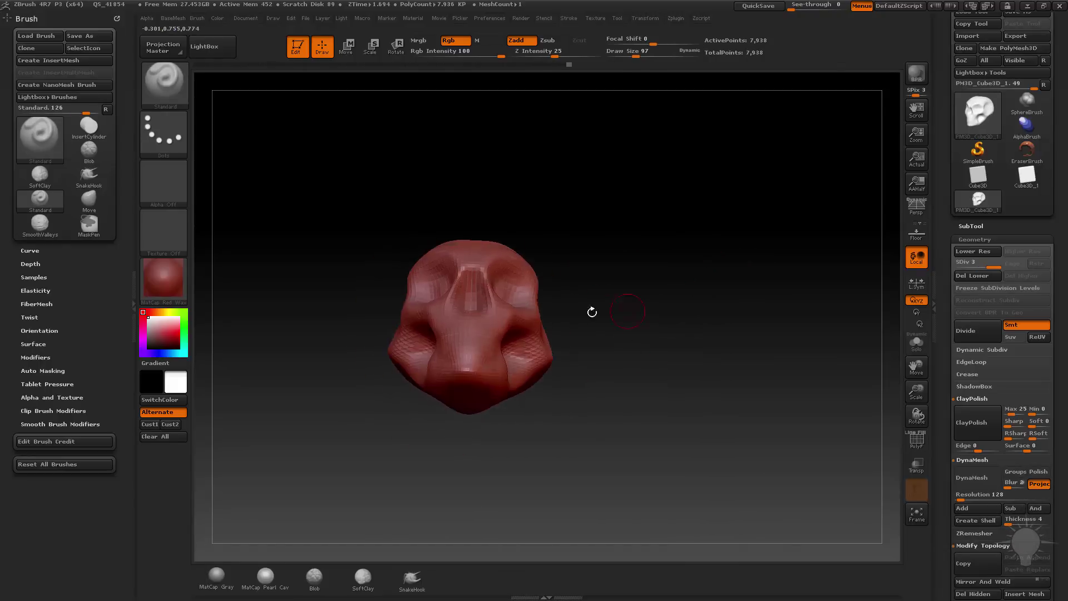
{"action": "key", "text": "]"}
{"action": "left_click_drag", "start_coordinate": [480, 379], "coordinate": [489, 371]}
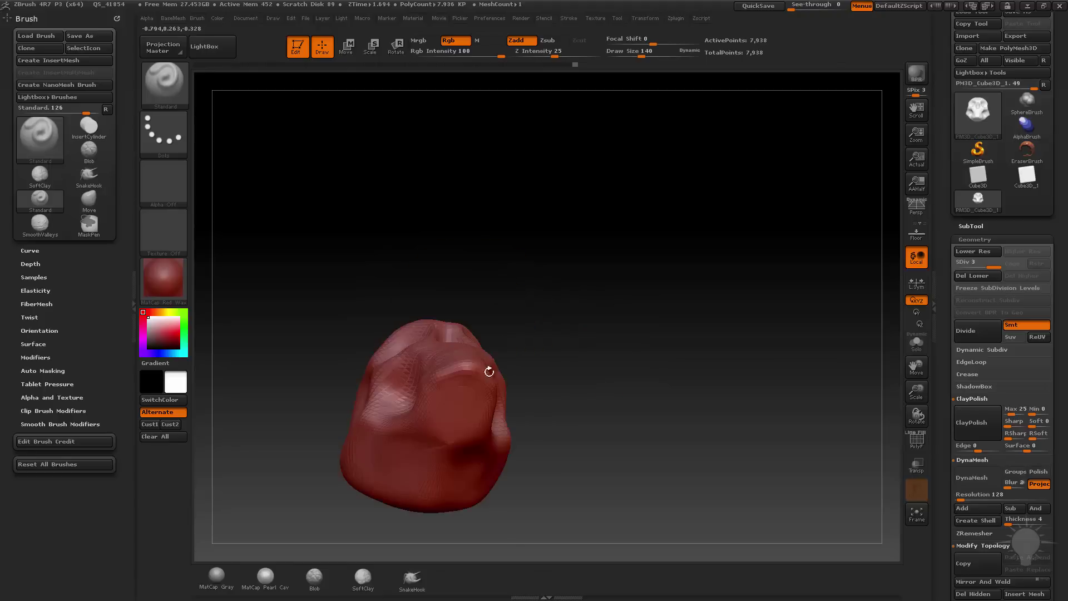
{"action": "left_click_drag", "start_coordinate": [637, 318], "coordinate": [258, 215]}
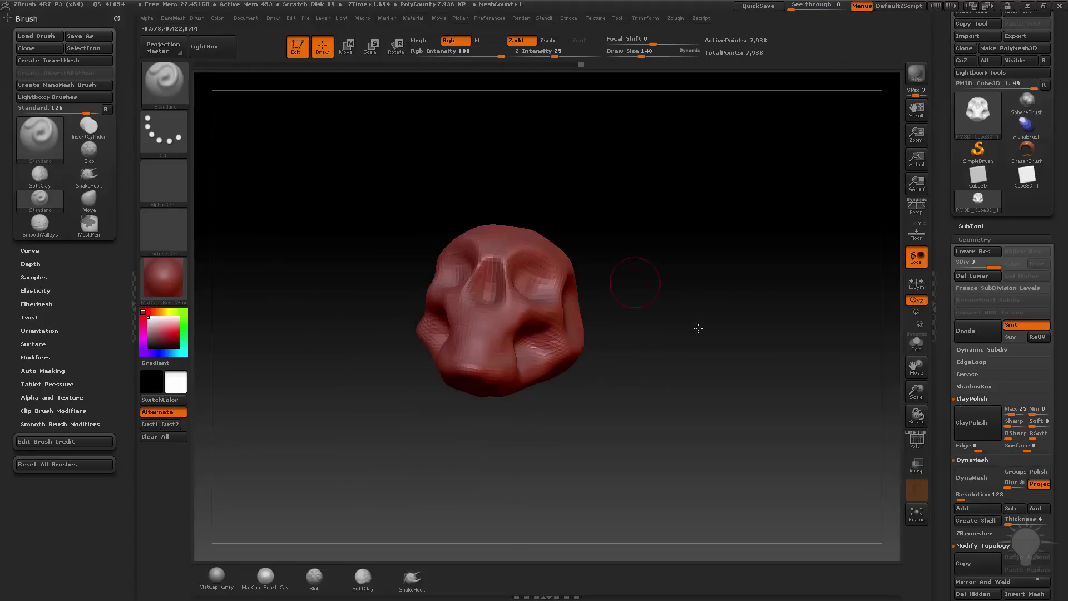
{"action": "left_click_drag", "start_coordinate": [632, 279], "coordinate": [588, 371]}
{"action": "left_click_drag", "start_coordinate": [591, 301], "coordinate": [563, 316]}
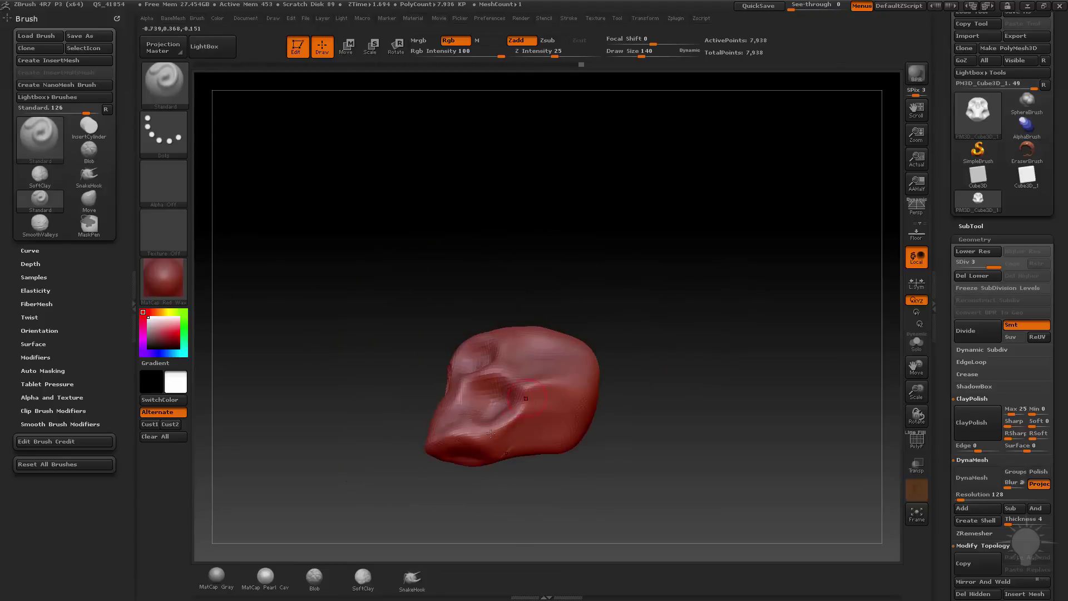
{"action": "left_click_drag", "start_coordinate": [670, 377], "coordinate": [534, 425]}
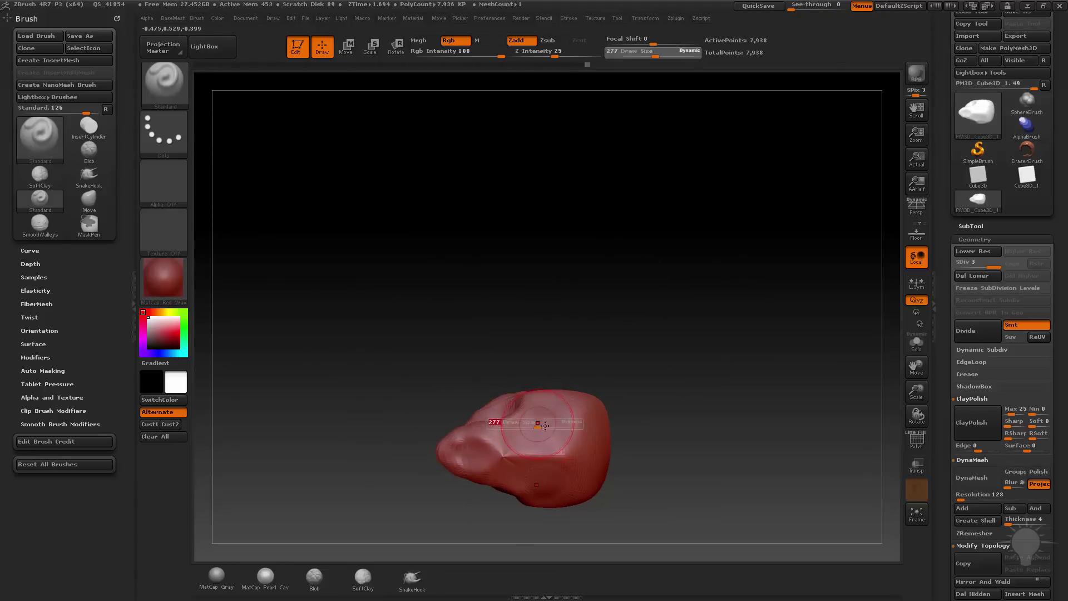
Briefly take the Move brush, then return to Standard with the skull facing front
{"action": "key", "text": "b"}
{"action": "key", "text": "m"}
{"action": "key", "text": "v"}
{"action": "left_click_drag", "start_coordinate": [588, 336], "coordinate": [332, 367]}
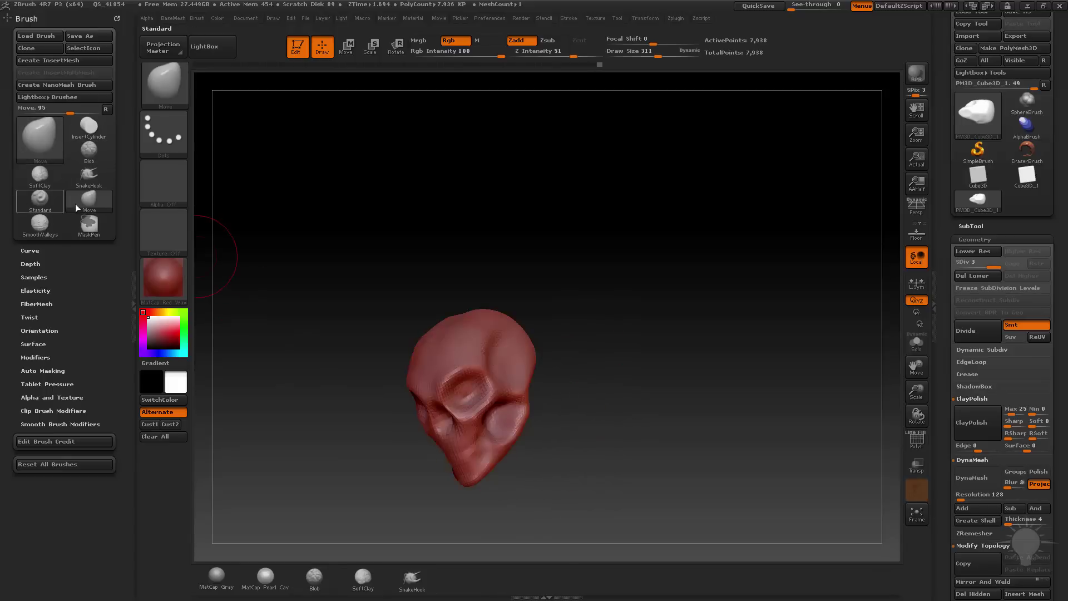
{"action": "mouse_move", "coordinate": [668, 314]}
{"action": "left_mouse_down"}
{"action": "mouse_move", "coordinate": [608, 322]}
{"action": "mouse_move", "coordinate": [620, 315]}
{"action": "mouse_move", "coordinate": [477, 290]}
{"action": "left_mouse_up"}
{"action": "key", "text": "b"}
{"action": "key", "text": "s"}
{"action": "key", "text": "t"}
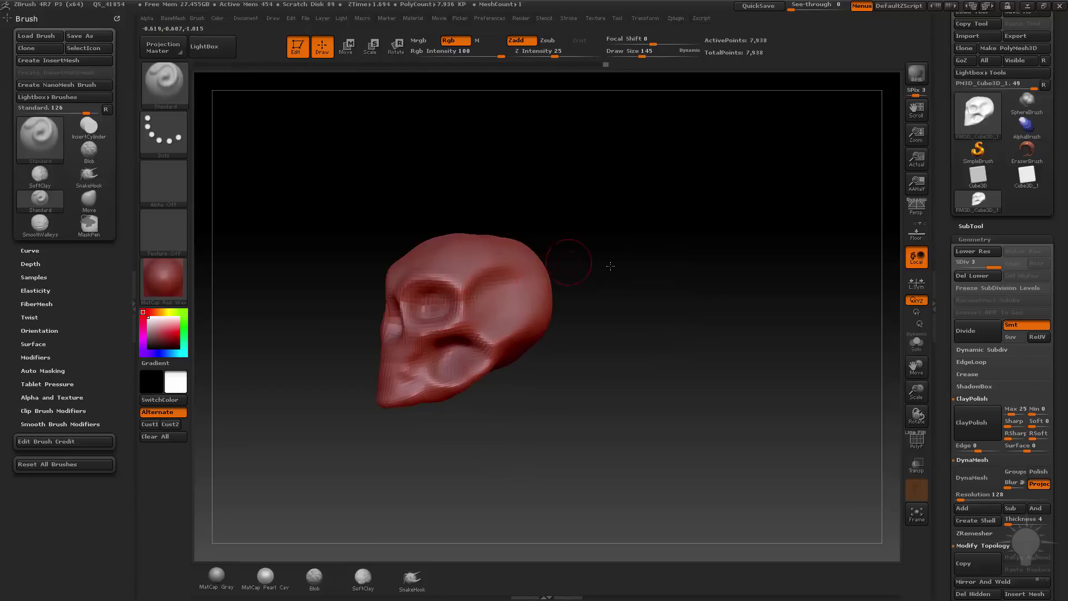
{"action": "left_click_drag", "start_coordinate": [610, 265], "coordinate": [445, 311]}
Shrink the brush to 75, then sculpt and smooth the brow between the eyes
{"action": "key", "text": "bracketleft"}
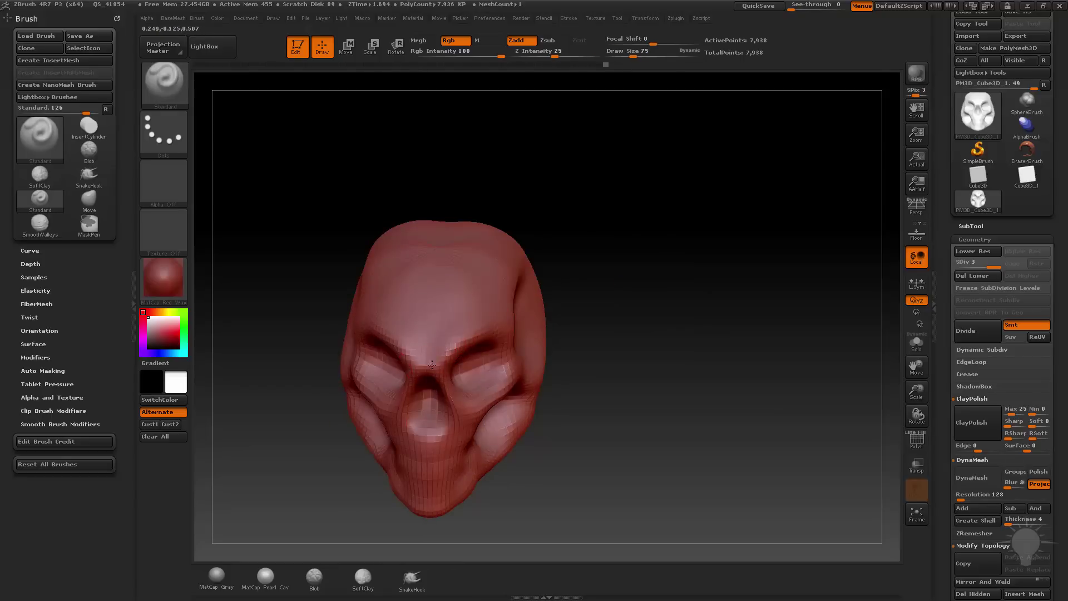
{"action": "left_click_drag", "start_coordinate": [584, 322], "coordinate": [584, 356]}
{"action": "left_click_drag", "start_coordinate": [440, 333], "coordinate": [454, 322], "text": "shift"}
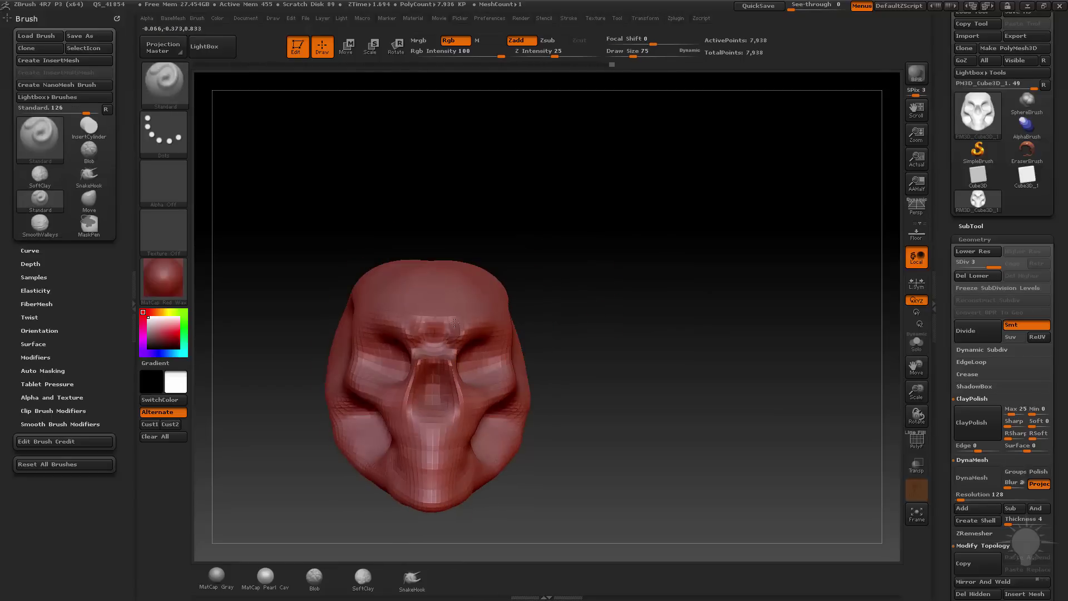
{"action": "mouse_move", "coordinate": [545, 298]}
{"action": "left_mouse_down"}
{"action": "mouse_move", "coordinate": [423, 334]}
{"action": "mouse_move", "coordinate": [484, 336]}
{"action": "mouse_move", "coordinate": [457, 326]}
{"action": "left_mouse_up"}
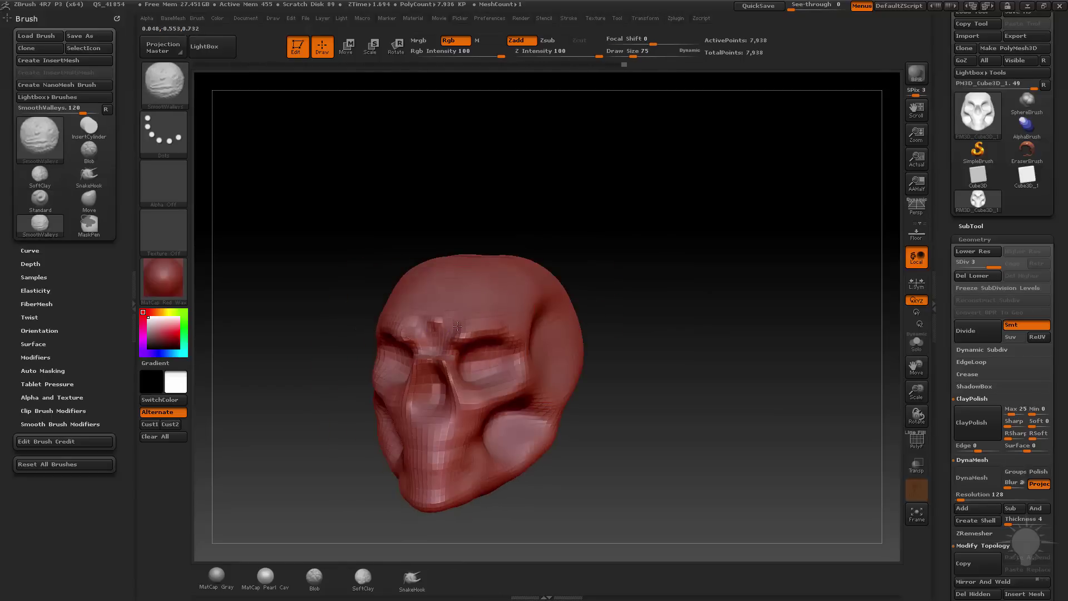
{"action": "left_click_drag", "start_coordinate": [601, 334], "coordinate": [477, 298]}
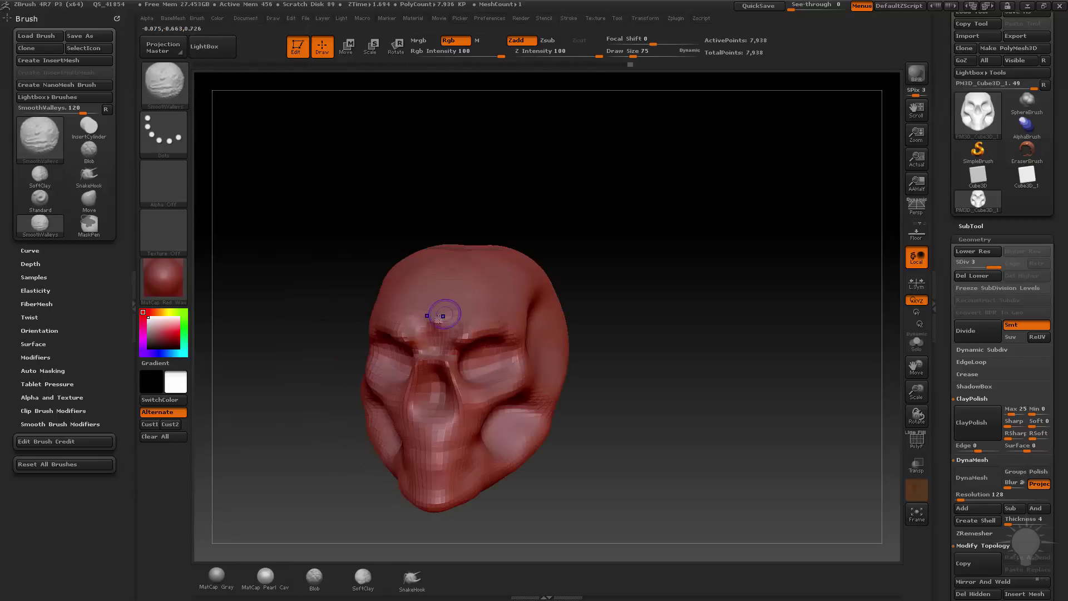
{"action": "left_click_drag", "start_coordinate": [572, 250], "coordinate": [534, 253], "text": "shift"}
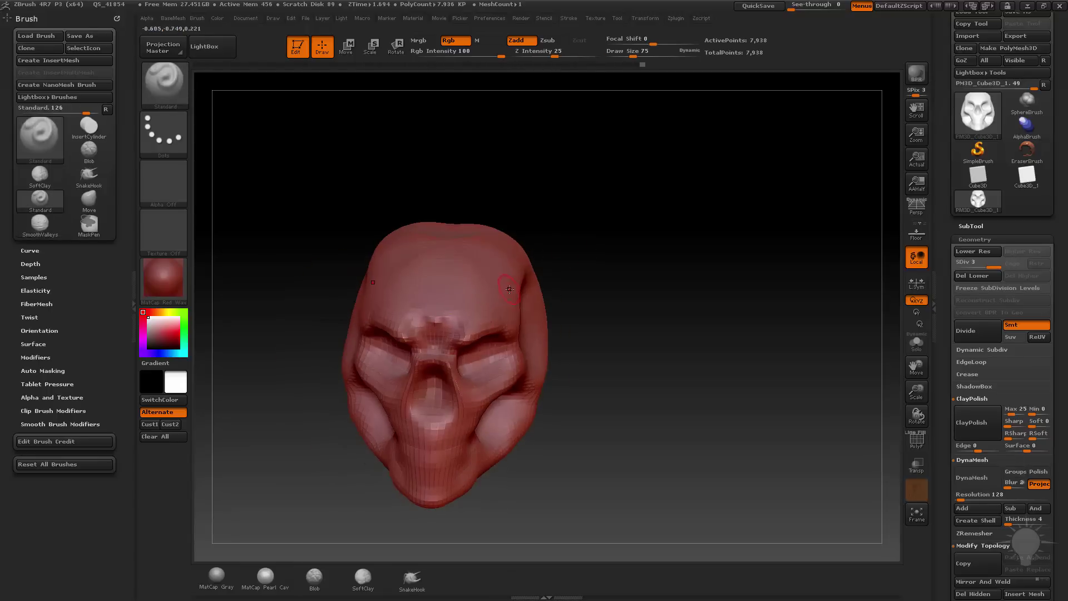
{"action": "left_click", "coordinate": [163, 82]}
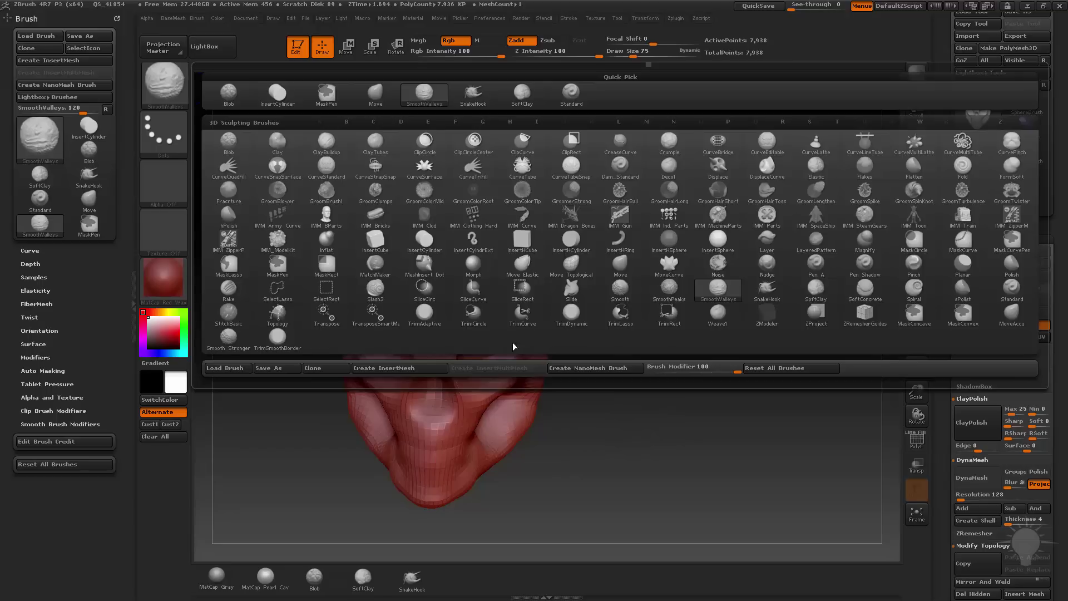
Pick the Smooth Stronger brush from the library, then switch back to Standard
{"action": "left_click", "coordinate": [228, 337]}
{"action": "mouse_move", "coordinate": [663, 162]}
{"action": "left_mouse_down"}
{"action": "mouse_move", "coordinate": [629, 151]}
{"action": "mouse_move", "coordinate": [590, 106]}
{"action": "mouse_move", "coordinate": [667, 217]}
{"action": "mouse_move", "coordinate": [560, 67]}
{"action": "mouse_move", "coordinate": [572, 50]}
{"action": "left_mouse_up"}
{"action": "key", "text": "b"}
{"action": "key", "text": "s"}
{"action": "key", "text": "t"}
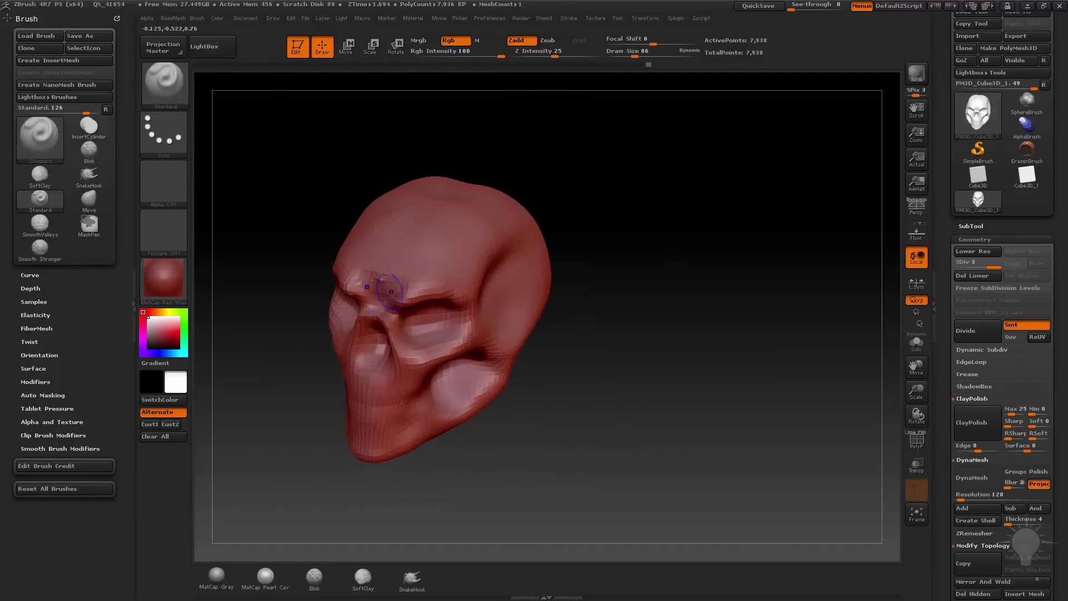
{"action": "left_click_drag", "start_coordinate": [601, 231], "coordinate": [497, 297]}
{"action": "left_click_drag", "start_coordinate": [616, 239], "coordinate": [471, 313]}
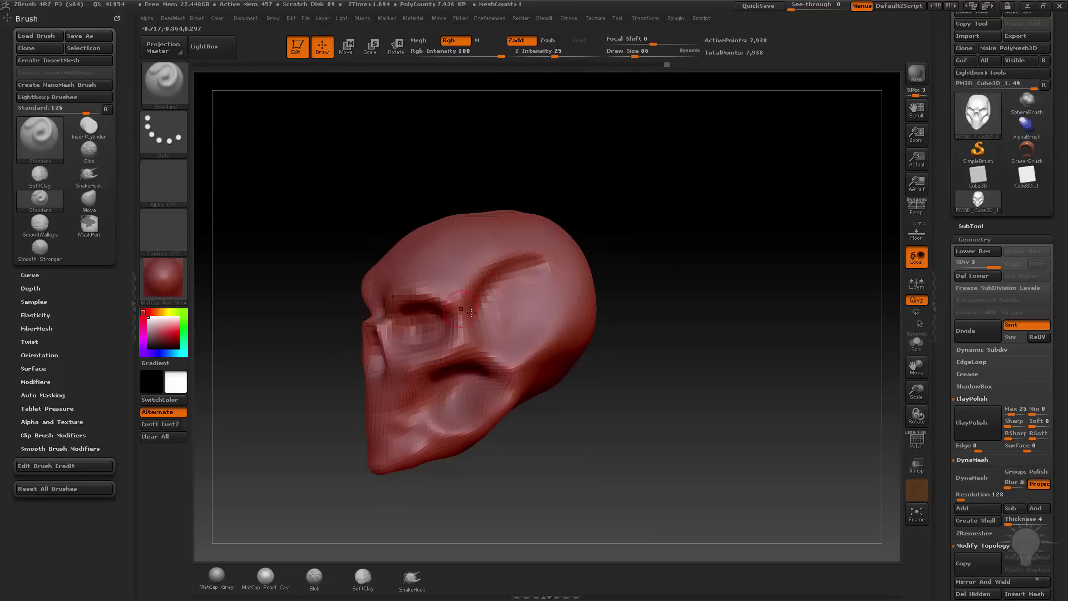
{"action": "mouse_move", "coordinate": [682, 260]}
{"action": "left_mouse_down"}
{"action": "mouse_move", "coordinate": [518, 260]}
{"action": "mouse_move", "coordinate": [528, 318]}
{"action": "mouse_move", "coordinate": [506, 320]}
{"action": "mouse_move", "coordinate": [468, 290]}
{"action": "mouse_move", "coordinate": [498, 313]}
{"action": "mouse_move", "coordinate": [522, 290]}
{"action": "mouse_move", "coordinate": [489, 308]}
{"action": "left_mouse_up"}
{"action": "left_click_drag", "start_coordinate": [598, 294], "coordinate": [658, 212]}
With the Move brush, push the lower cheeks and jaw symmetrically into shape
{"action": "key", "text": "b"}
{"action": "key", "text": "m"}
{"action": "key", "text": "v"}
{"action": "mouse_move", "coordinate": [377, 339]}
{"action": "left_mouse_down"}
{"action": "mouse_move", "coordinate": [380, 377]}
{"action": "mouse_move", "coordinate": [402, 374]}
{"action": "left_mouse_up"}
{"action": "mouse_move", "coordinate": [601, 303]}
{"action": "left_mouse_down"}
{"action": "mouse_move", "coordinate": [646, 286]}
{"action": "mouse_move", "coordinate": [665, 219]}
{"action": "mouse_move", "coordinate": [640, 240]}
{"action": "left_mouse_up"}
Subdivide the skull to level 4 and smooth the bridge of the nose
{"action": "key", "text": "ctrl+d"}
{"action": "key", "text": "shift"}
{"action": "mouse_move", "coordinate": [478, 316]}
{"action": "left_mouse_down", "text": "shift"}
{"action": "mouse_move", "coordinate": [503, 281]}
{"action": "mouse_move", "coordinate": [475, 270]}
{"action": "left_mouse_up", "text": "shift"}
{"action": "left_click_drag", "start_coordinate": [604, 242], "coordinate": [500, 267]}
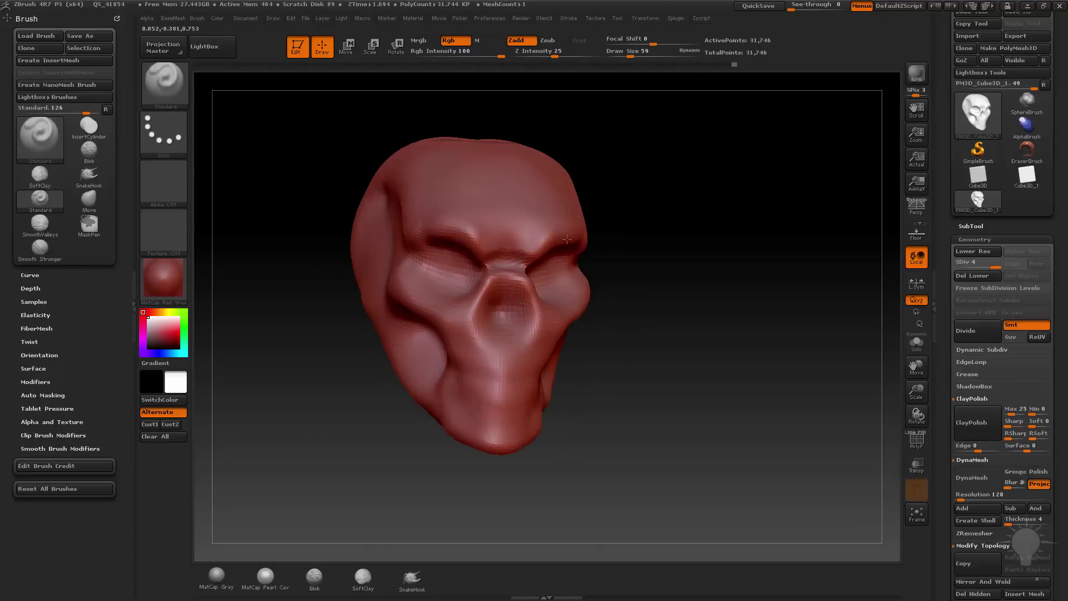
{"action": "left_click_drag", "start_coordinate": [567, 239], "coordinate": [465, 277]}
{"action": "left_click_drag", "start_coordinate": [696, 289], "coordinate": [779, 217]}
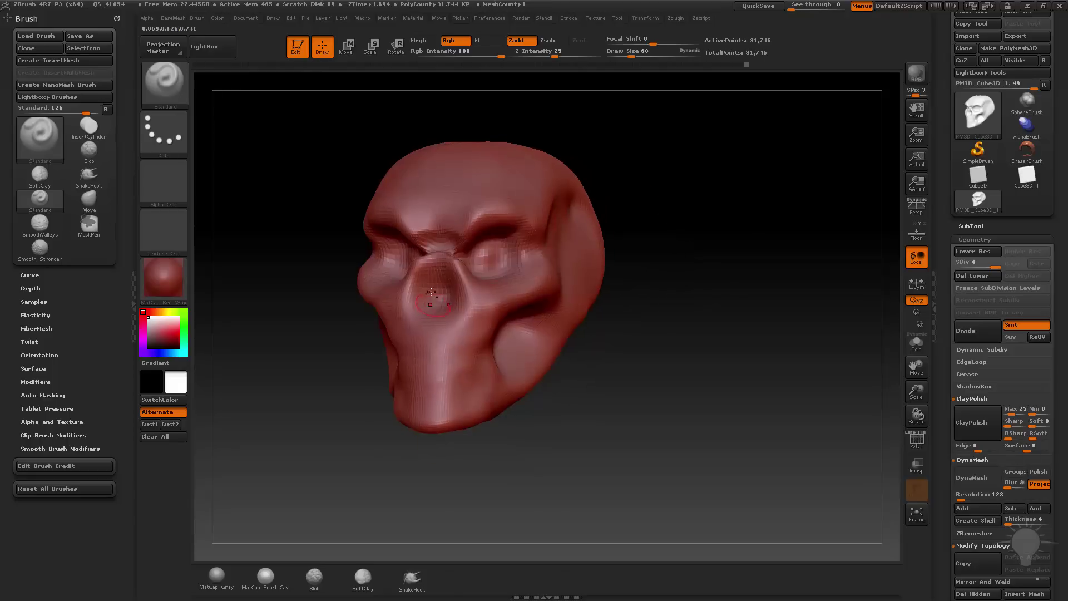
{"action": "left_click_drag", "start_coordinate": [668, 267], "coordinate": [778, 251]}
Deepen the nostril cavity, then undo the nose change and return to Standard
{"action": "key", "text": "ctrl"}
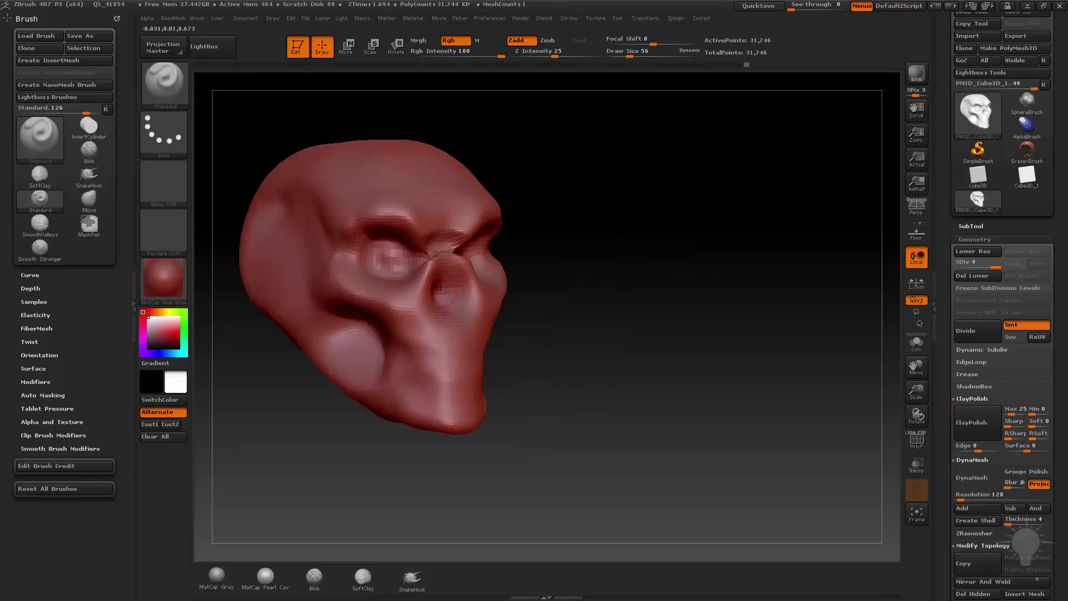
{"action": "left_click_drag", "start_coordinate": [440, 305], "coordinate": [439, 334]}
{"action": "key", "text": "b"}
{"action": "key", "text": "m"}
{"action": "key", "text": "v"}
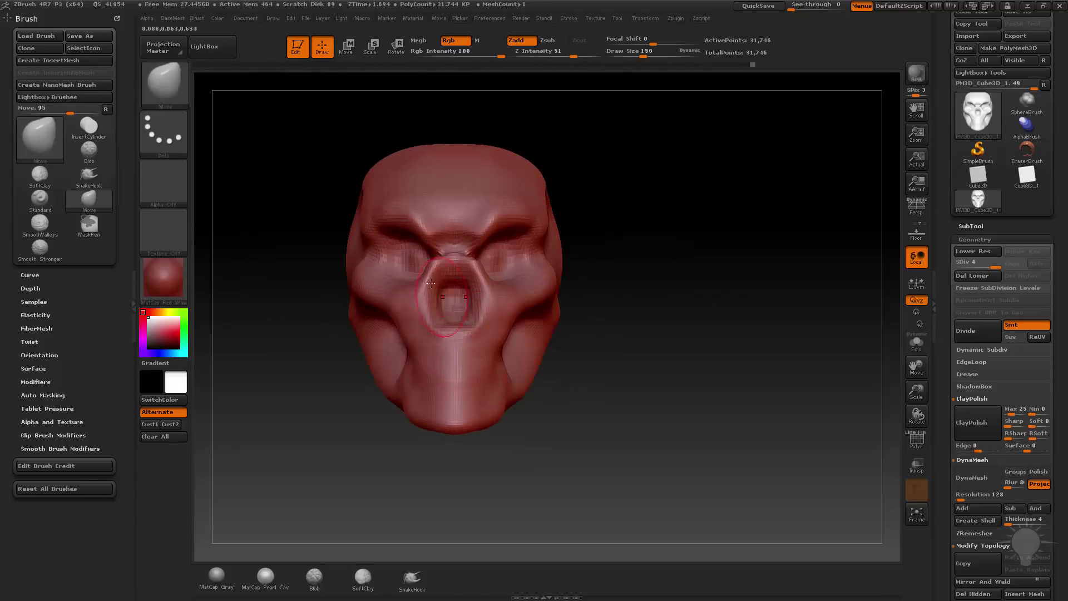
{"action": "key", "text": "ctrl+z"}
{"action": "key", "text": "b"}
{"action": "key", "text": "s"}
{"action": "key", "text": "t"}
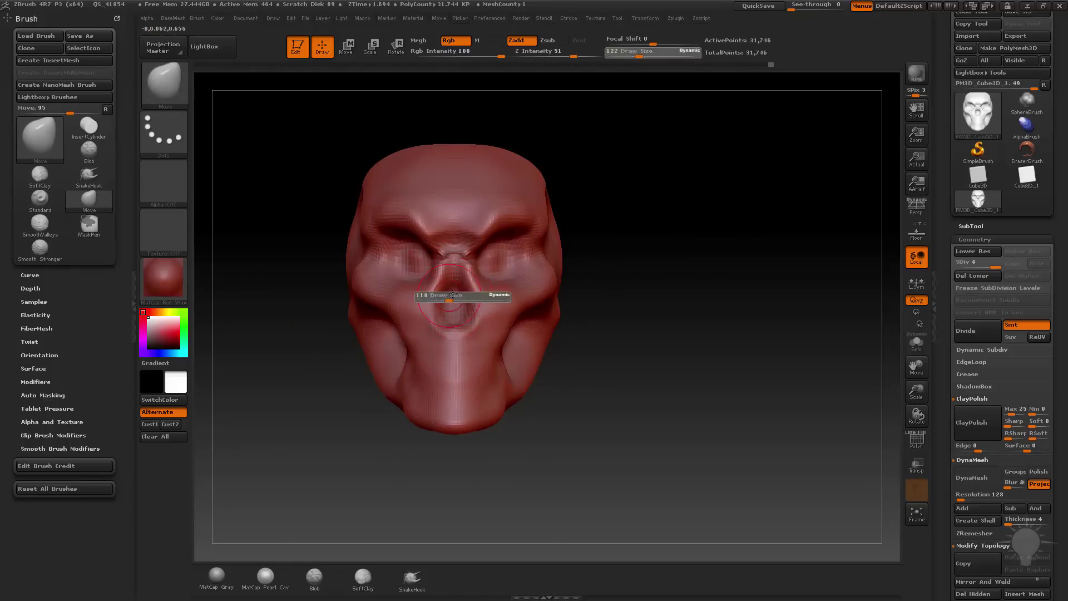
Carve a crease near the jaw and build up bumps on the cheek under the eye
{"action": "left_click_drag", "start_coordinate": [361, 397], "coordinate": [420, 363]}
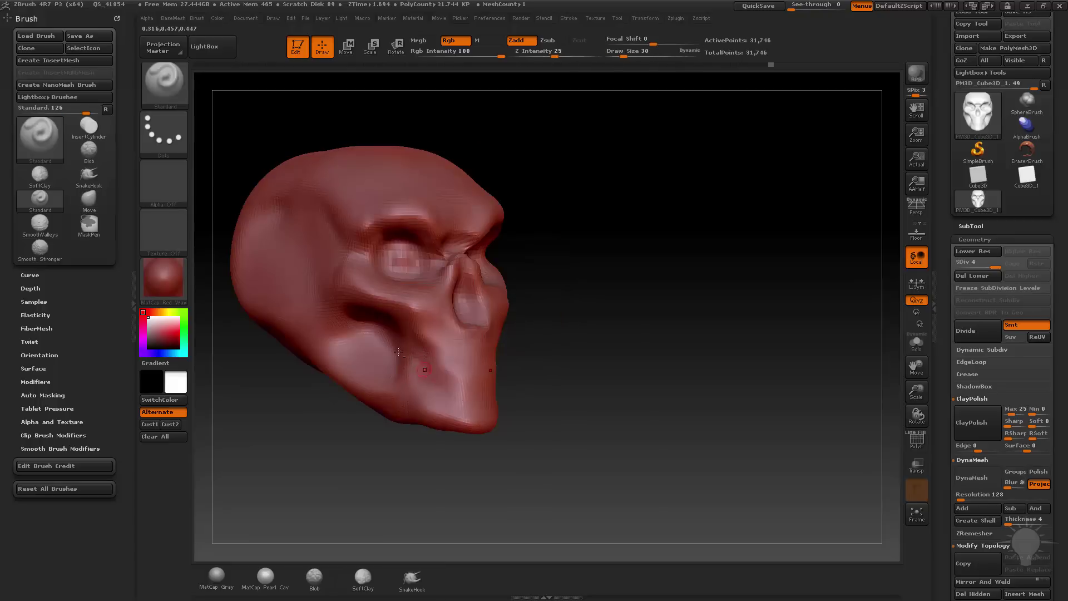
{"action": "mouse_move", "coordinate": [525, 321]}
{"action": "left_mouse_down"}
{"action": "mouse_move", "coordinate": [423, 351]}
{"action": "mouse_move", "coordinate": [440, 366]}
{"action": "left_mouse_up"}
{"action": "key", "text": "["}
{"action": "key", "text": "["}
{"action": "right_click_drag", "start_coordinate": [442, 367], "coordinate": [478, 377]}
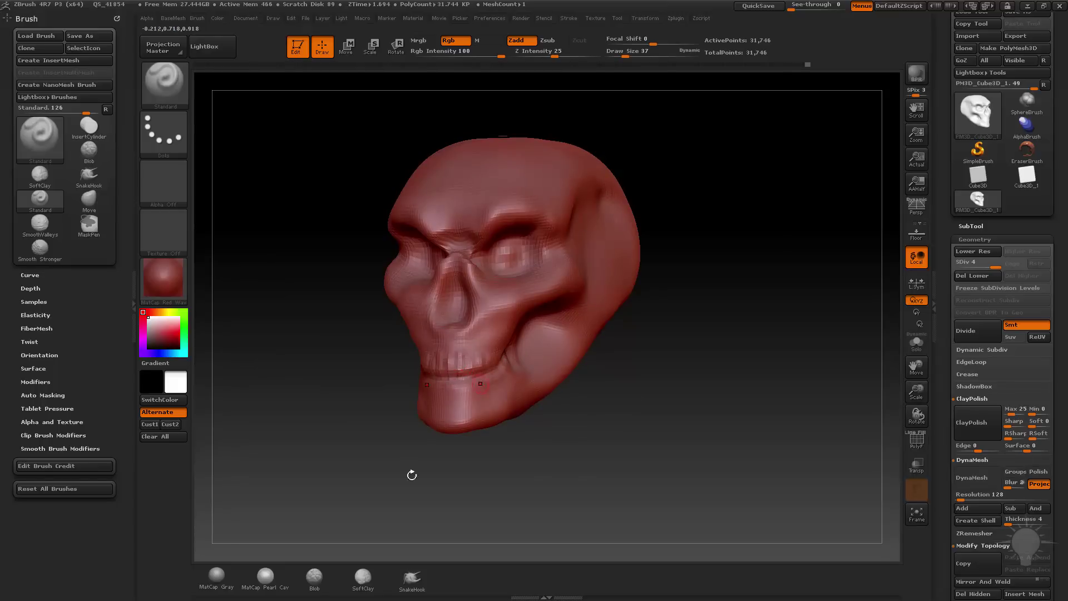
{"action": "mouse_move", "coordinate": [411, 474]}
{"action": "right_mouse_down"}
{"action": "mouse_move", "coordinate": [453, 380]}
{"action": "mouse_move", "coordinate": [519, 386]}
{"action": "right_mouse_up"}
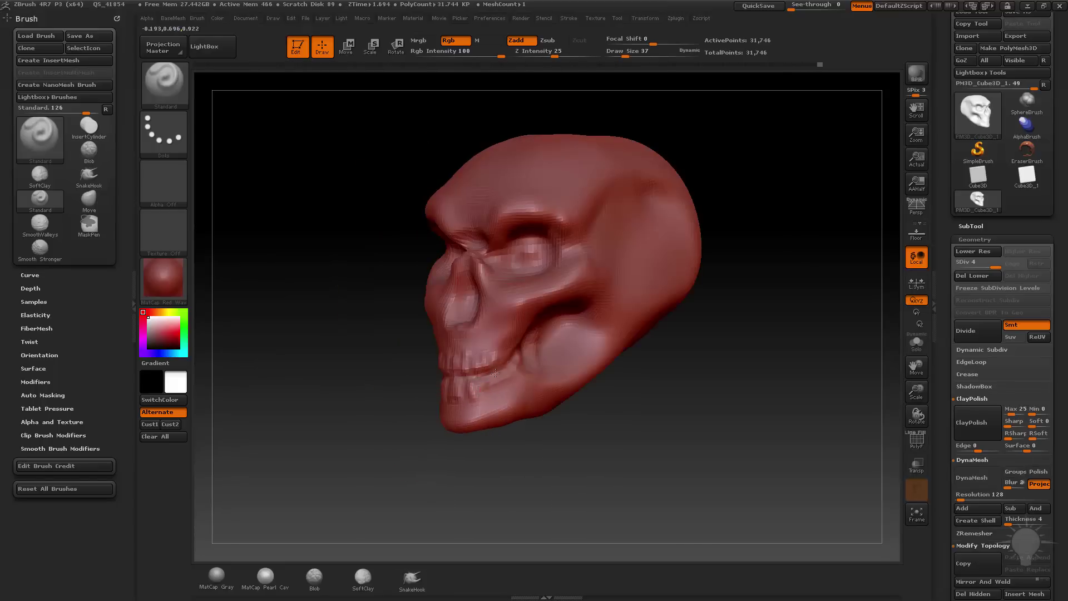
{"action": "right_click_drag", "start_coordinate": [639, 417], "coordinate": [437, 359]}
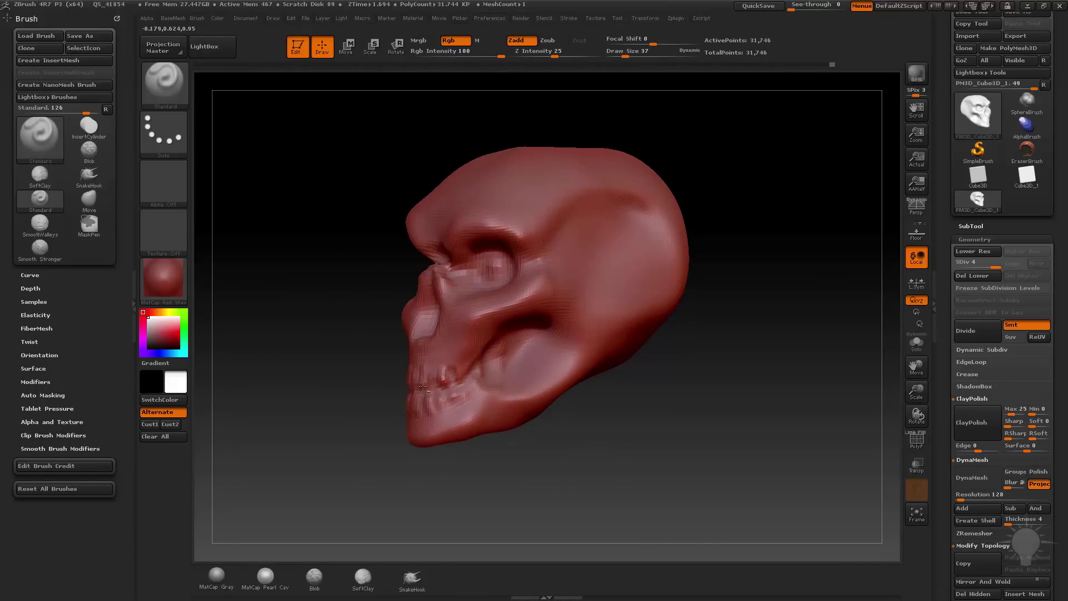
{"action": "right_click_drag", "start_coordinate": [489, 391], "coordinate": [422, 354]}
{"action": "left_click_drag", "start_coordinate": [422, 353], "coordinate": [403, 355]}
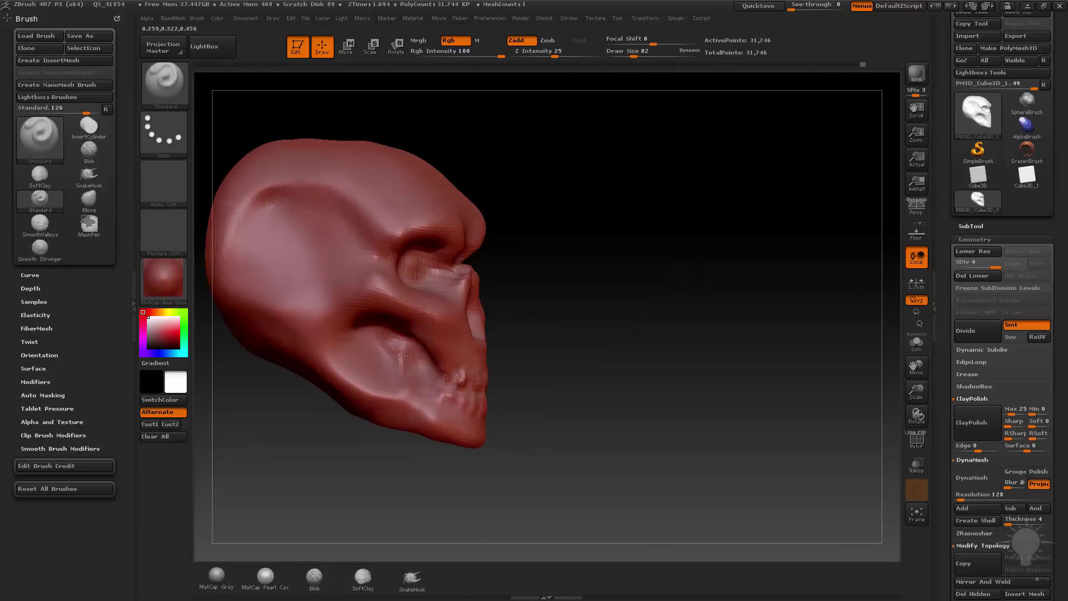
Subdivide to level 5 and smooth around the eye socket with a smaller brush
{"action": "right_click_drag", "start_coordinate": [412, 338], "coordinate": [706, 279]}
{"action": "key", "text": "ctrl+d"}
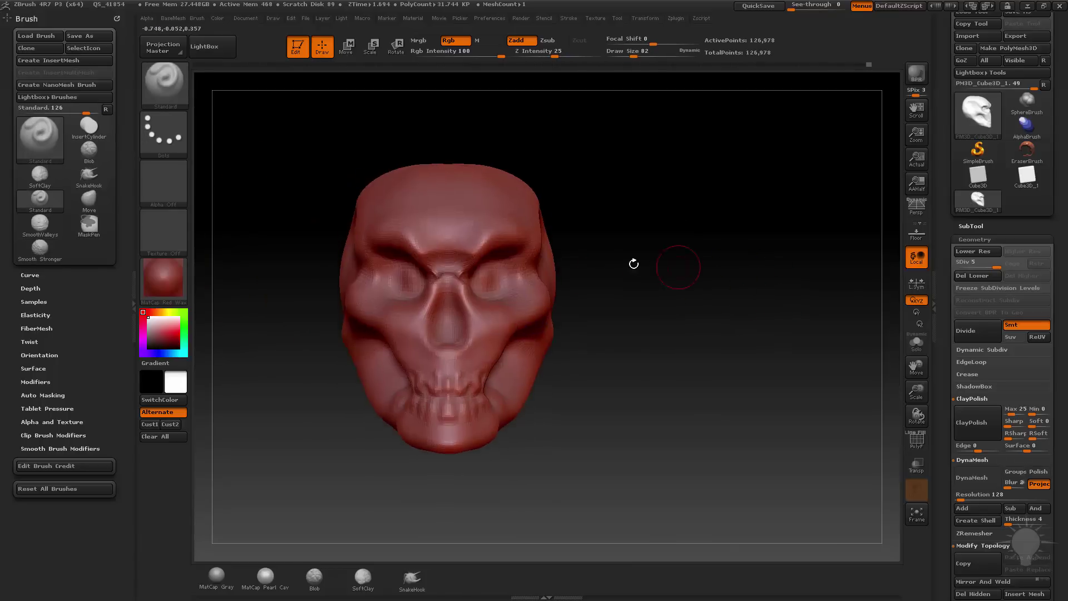
{"action": "right_click_drag", "start_coordinate": [634, 262], "coordinate": [493, 289]}
{"action": "key", "text": "bracketleft"}
{"action": "key", "text": "bracketleft"}
{"action": "key", "text": "bracketleft"}
{"action": "left_click_drag", "start_coordinate": [491, 285], "coordinate": [489, 253], "text": "shift"}
{"action": "mouse_move", "coordinate": [446, 277]}
{"action": "right_mouse_down"}
{"action": "mouse_move", "coordinate": [675, 245]}
{"action": "mouse_move", "coordinate": [636, 332]}
{"action": "mouse_move", "coordinate": [745, 321]}
{"action": "mouse_move", "coordinate": [740, 289]}
{"action": "right_mouse_up"}
Subdivide again to level 6 (507,904 points) and frame the skull to fill the canvas
{"action": "key", "text": "ctrl+d"}
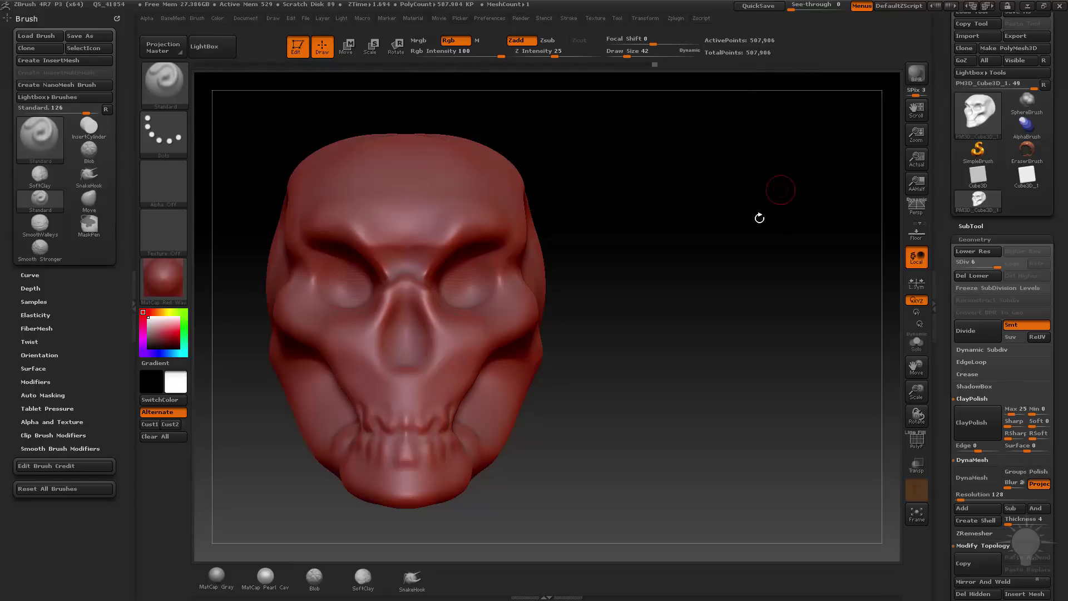
{"action": "mouse_move", "coordinate": [758, 217]}
{"action": "right_mouse_down"}
{"action": "mouse_move", "coordinate": [734, 253]}
{"action": "mouse_move", "coordinate": [764, 253]}
{"action": "right_mouse_up"}
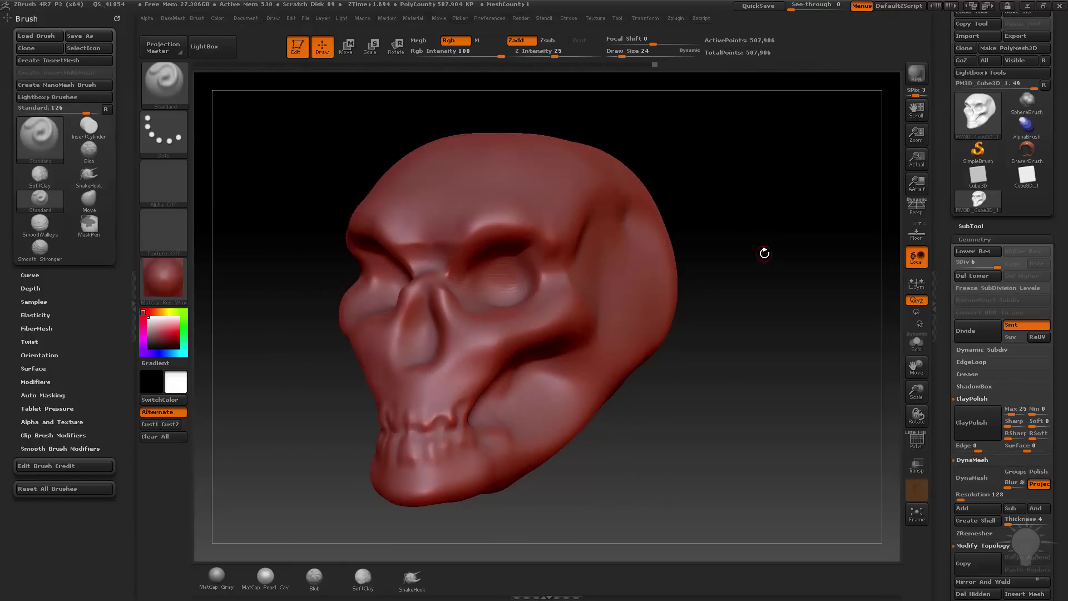
{"action": "right_click_drag", "start_coordinate": [845, 256], "coordinate": [473, 320]}
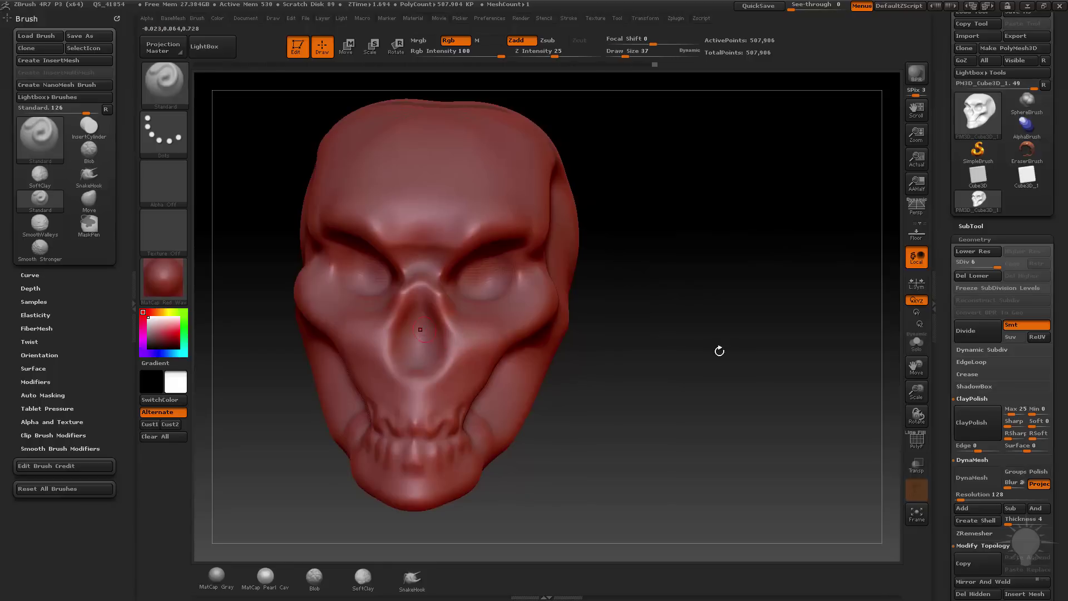
{"action": "right_click_drag", "start_coordinate": [719, 351], "coordinate": [691, 293]}
{"action": "key", "text": "f"}
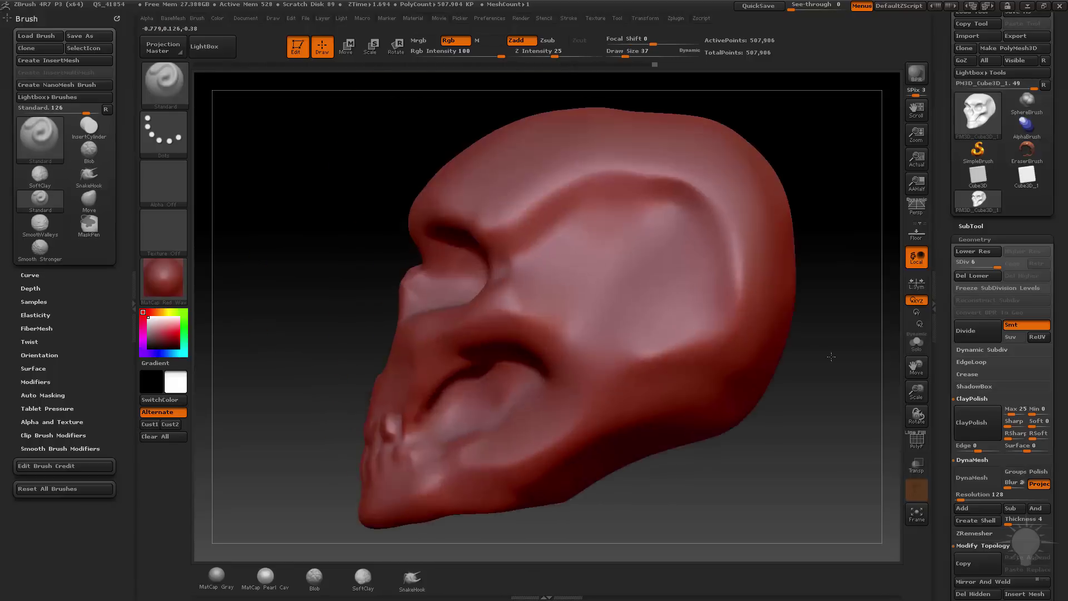
{"action": "right_click_drag", "start_coordinate": [831, 357], "coordinate": [517, 321]}
{"action": "key", "text": "s"}
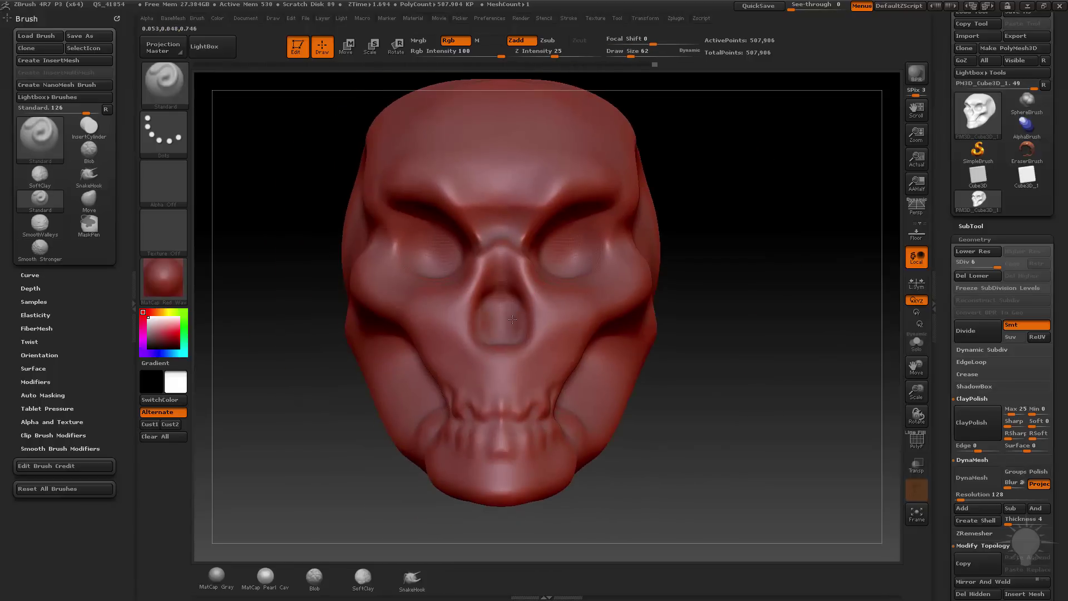
{"action": "key", "text": "s"}
{"action": "right_click_drag", "start_coordinate": [675, 295], "coordinate": [507, 338]}
Set the brush size to 11 and sculpt fine wrinkles beside the nose and dents above the teeth
{"action": "key", "text": "s"}
{"action": "left_click_drag", "start_coordinate": [507, 337], "coordinate": [514, 331]}
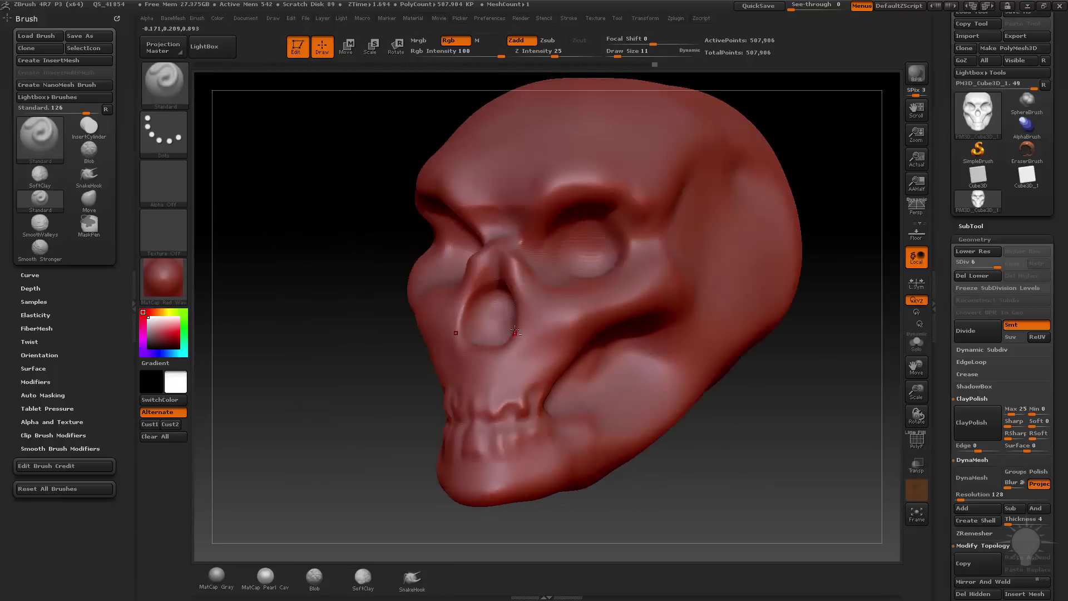
{"action": "right_click_drag", "start_coordinate": [488, 310], "coordinate": [530, 317]}
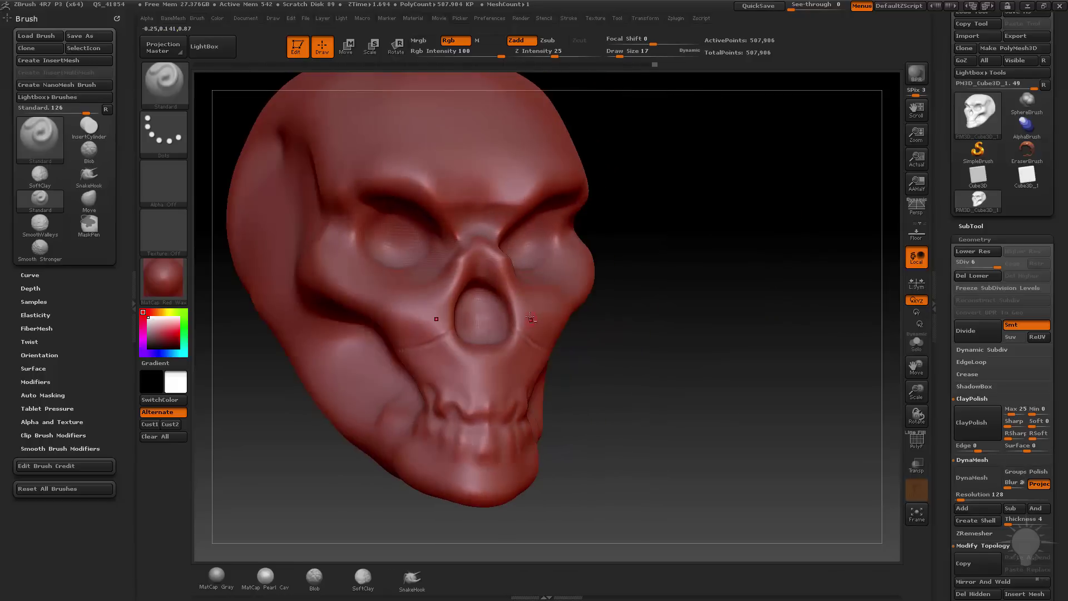
{"action": "right_click_drag", "start_coordinate": [561, 352], "coordinate": [512, 309]}
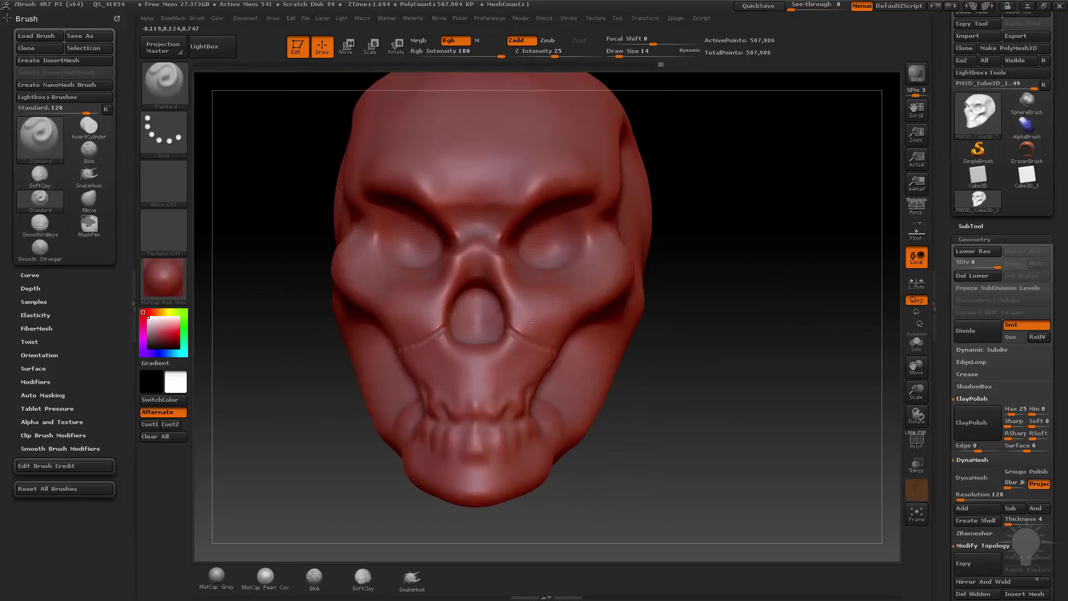
{"action": "right_click_drag", "start_coordinate": [670, 292], "coordinate": [553, 268]}
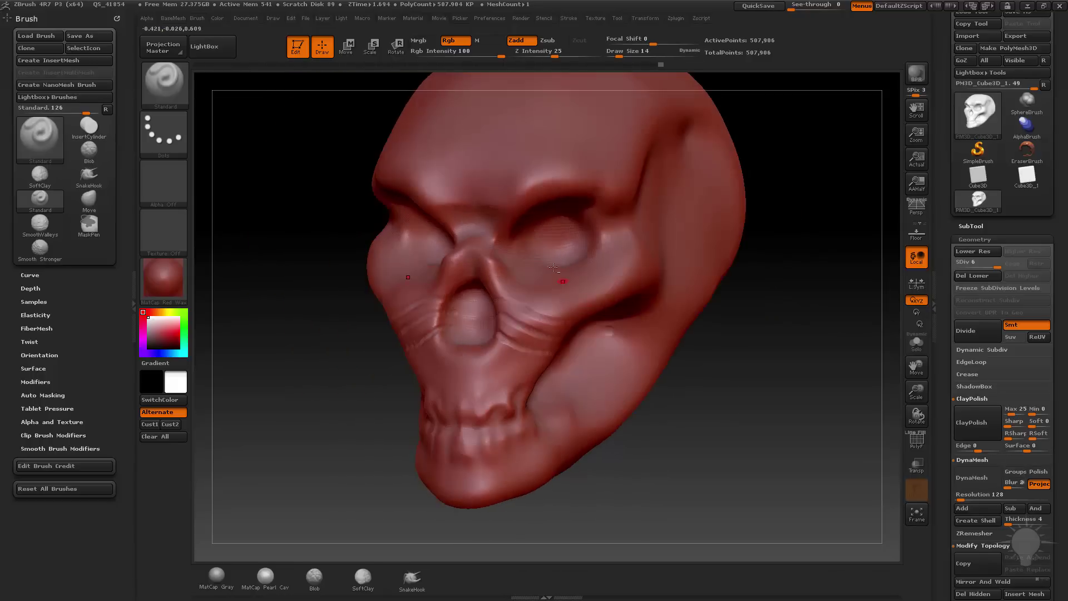
{"action": "right_click_drag", "start_coordinate": [742, 284], "coordinate": [528, 282]}
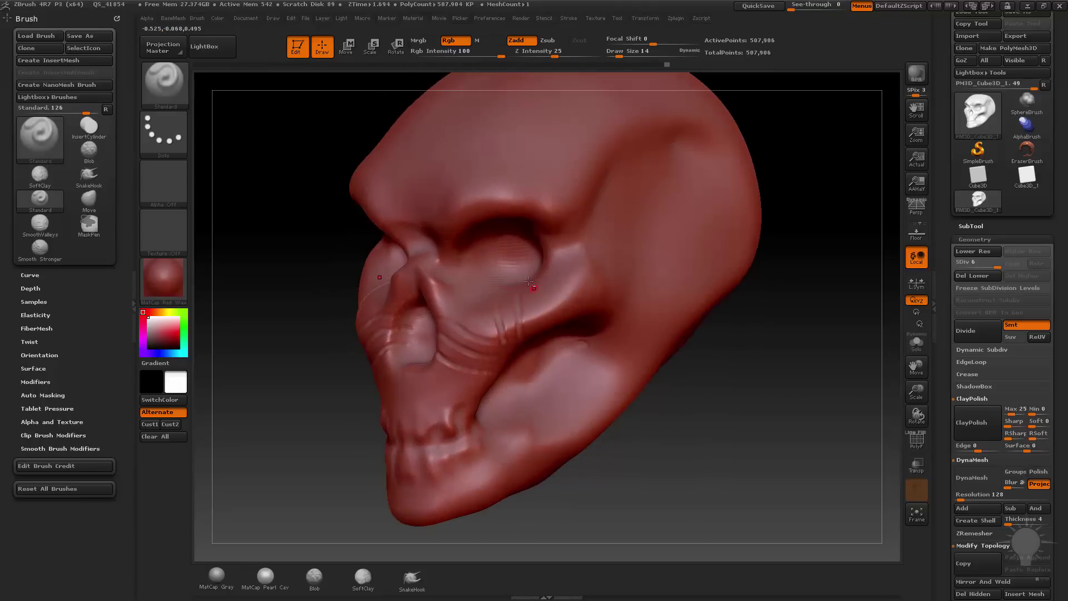
{"action": "right_click_drag", "start_coordinate": [661, 320], "coordinate": [478, 339]}
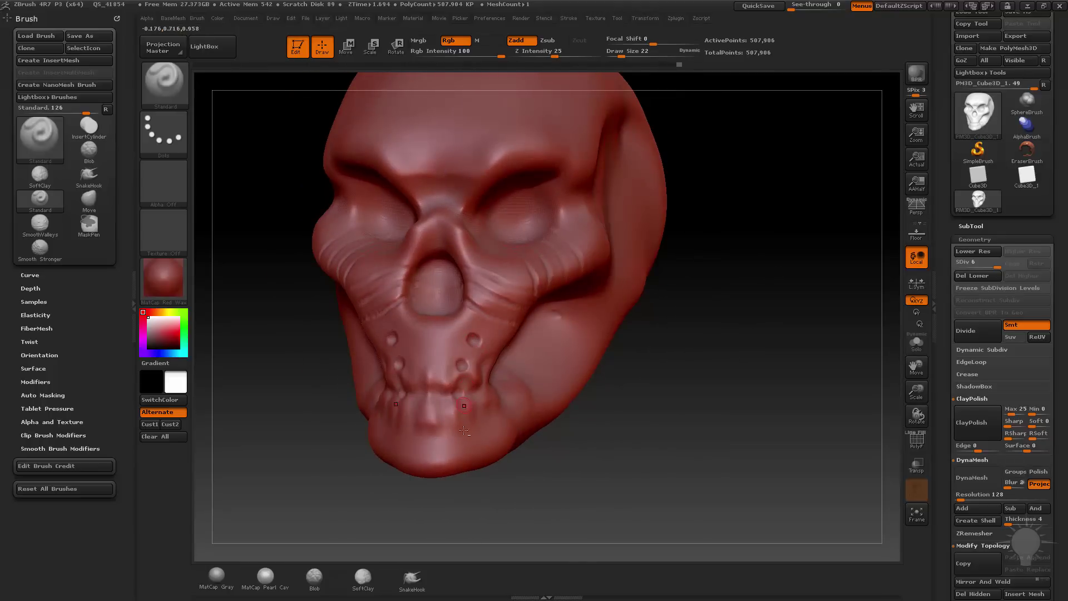
Orbit and zoom around the skull to inspect the brow, eyes and nose from several angles
{"action": "right_click_drag", "start_coordinate": [518, 398], "coordinate": [526, 360]}
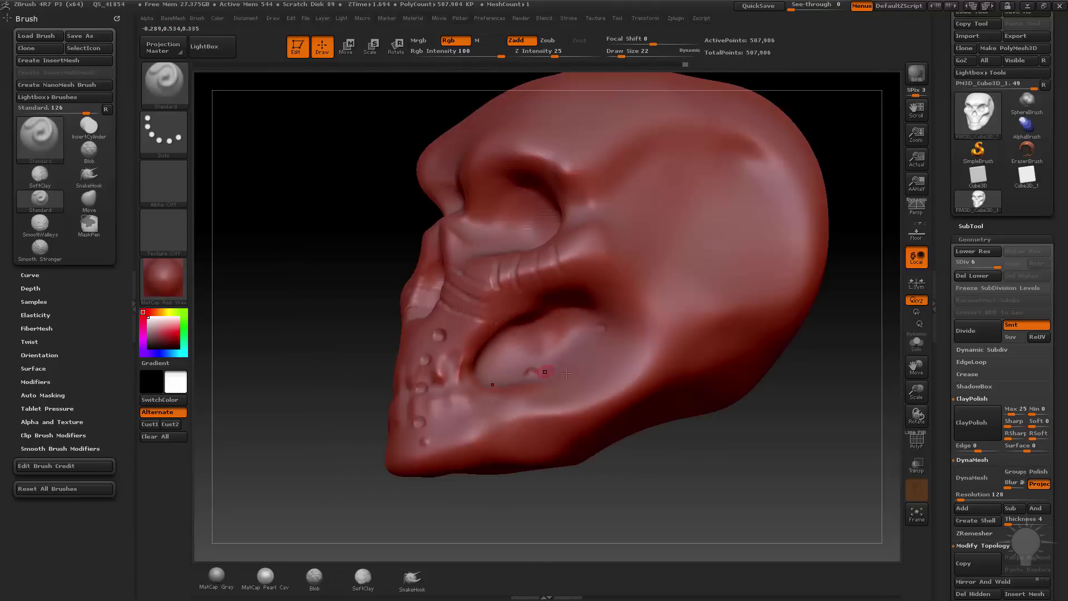
{"action": "right_click_drag", "start_coordinate": [626, 367], "coordinate": [587, 411]}
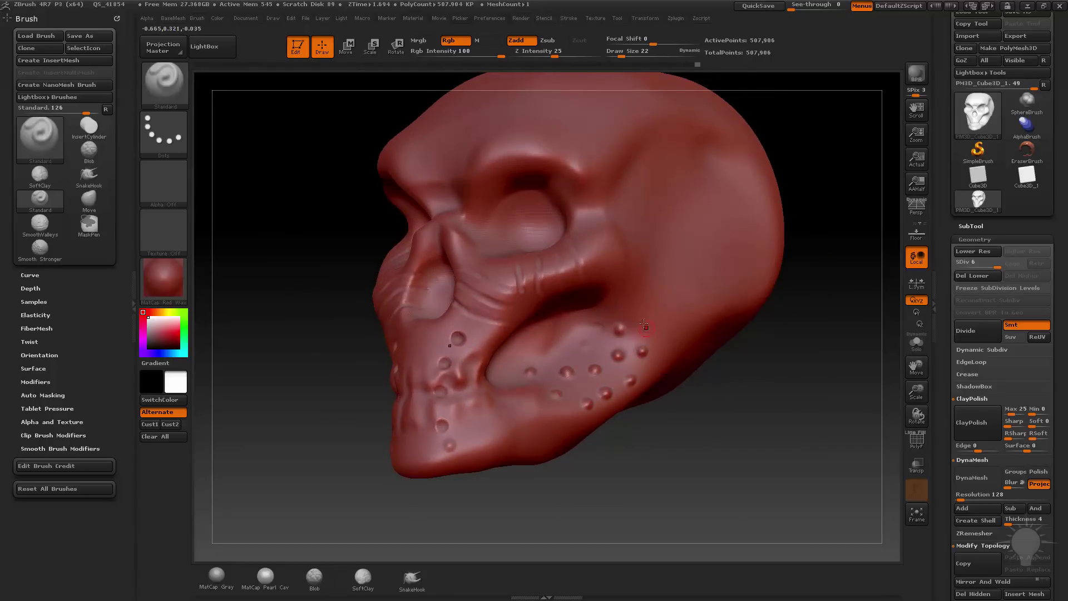
{"action": "right_click_drag", "start_coordinate": [644, 326], "coordinate": [606, 335]}
{"action": "right_click_drag", "start_coordinate": [712, 402], "coordinate": [638, 404]}
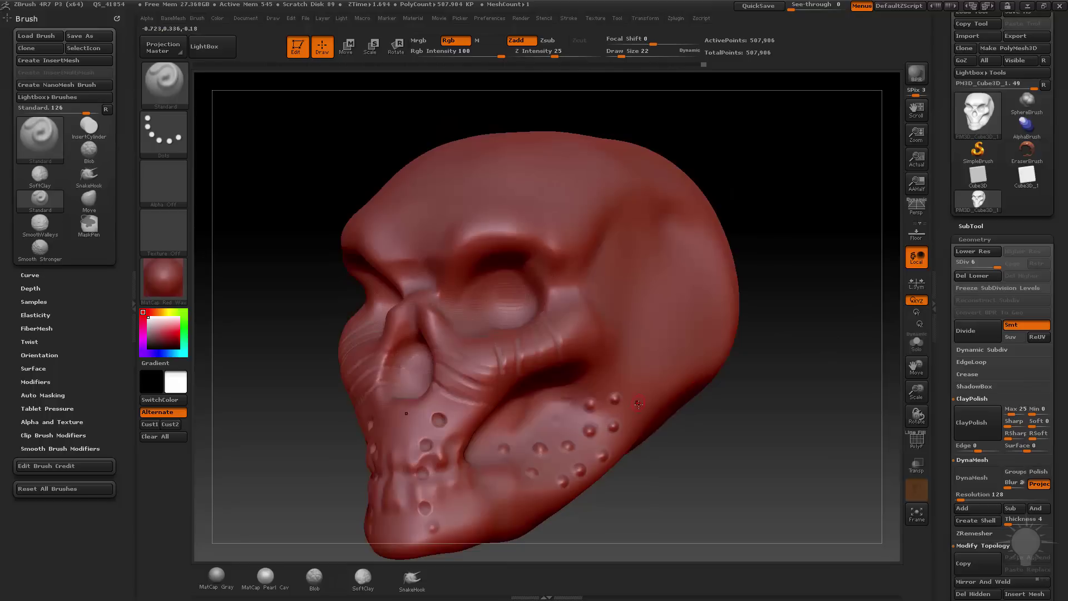
{"action": "right_click_drag", "start_coordinate": [753, 367], "coordinate": [582, 315]}
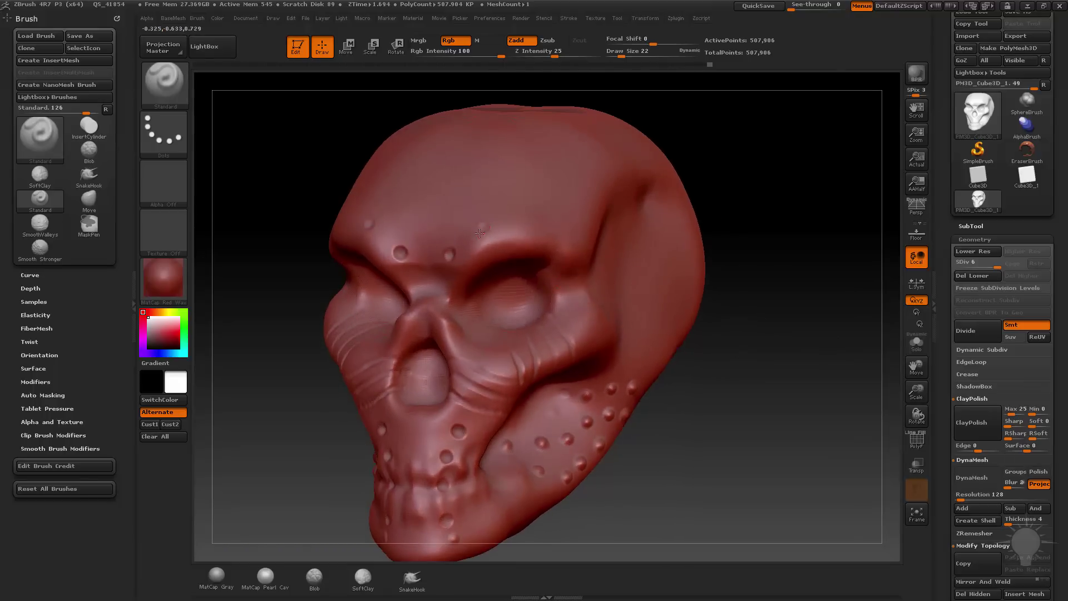
{"action": "right_click_drag", "start_coordinate": [736, 217], "coordinate": [789, 245]}
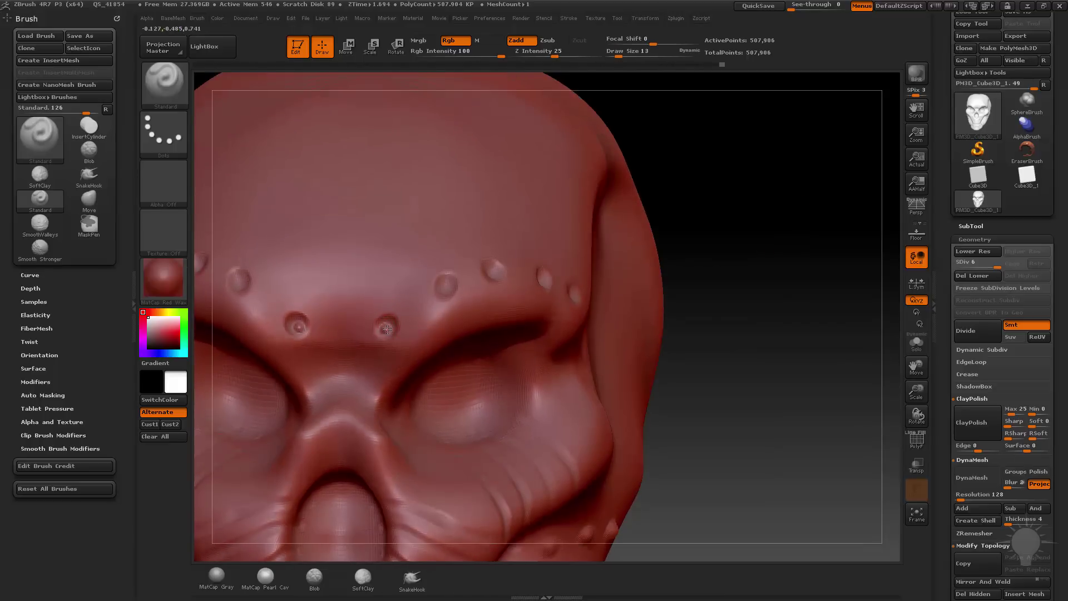
{"action": "right_click_drag", "start_coordinate": [446, 288], "coordinate": [493, 273]}
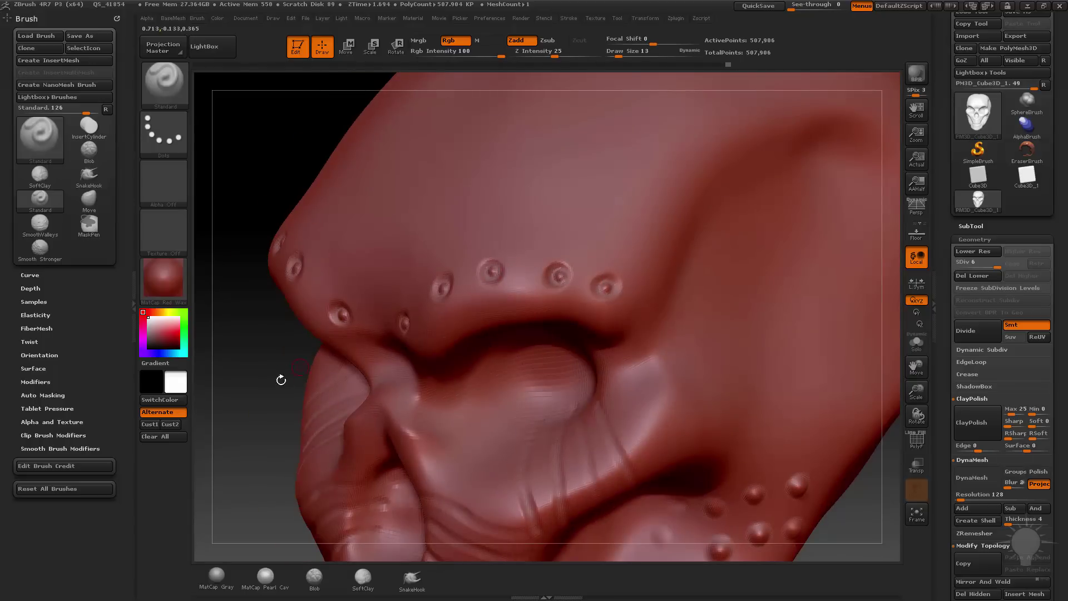
{"action": "right_click_drag", "start_coordinate": [281, 379], "coordinate": [569, 329], "text": "ctrl"}
{"action": "right_click_drag", "start_coordinate": [731, 323], "coordinate": [875, 338], "text": "ctrl"}
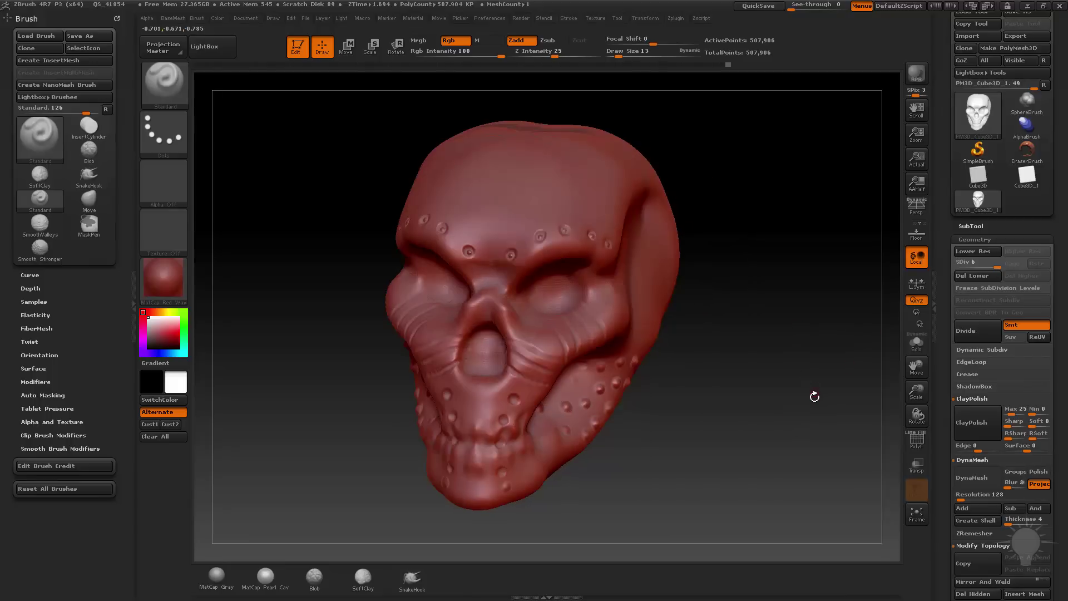
{"action": "right_click_drag", "start_coordinate": [815, 396], "coordinate": [978, 271]}
Drop to subdivision level 1 and pull the face forward with a size-297 Move brush
{"action": "left_click", "coordinate": [957, 265]}
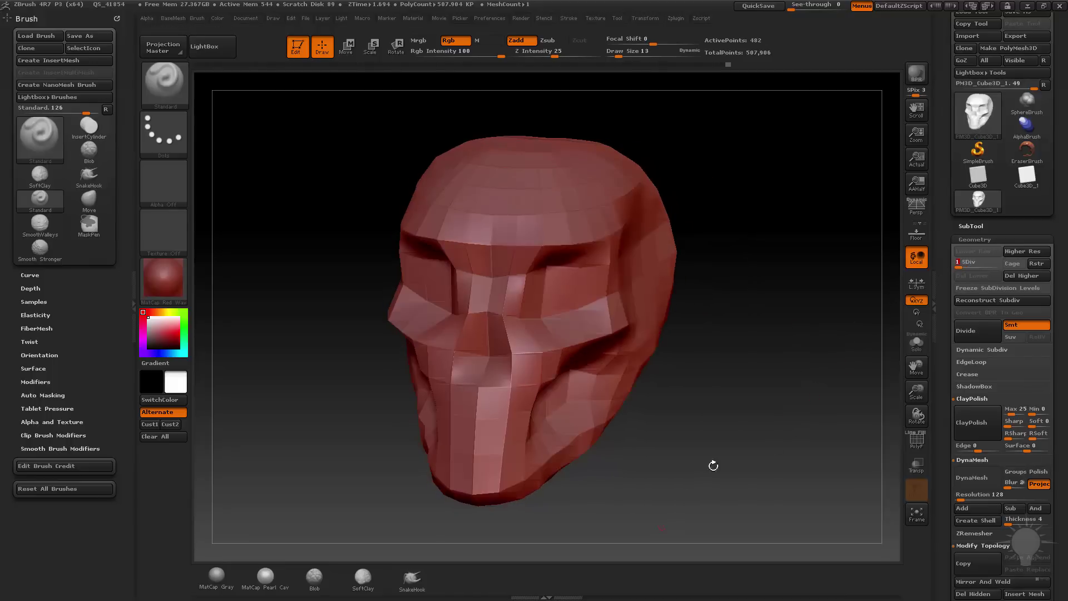
{"action": "right_click_drag", "start_coordinate": [753, 443], "coordinate": [762, 382]}
{"action": "key", "text": "s"}
{"action": "left_click_drag", "start_coordinate": [683, 252], "coordinate": [721, 260]}
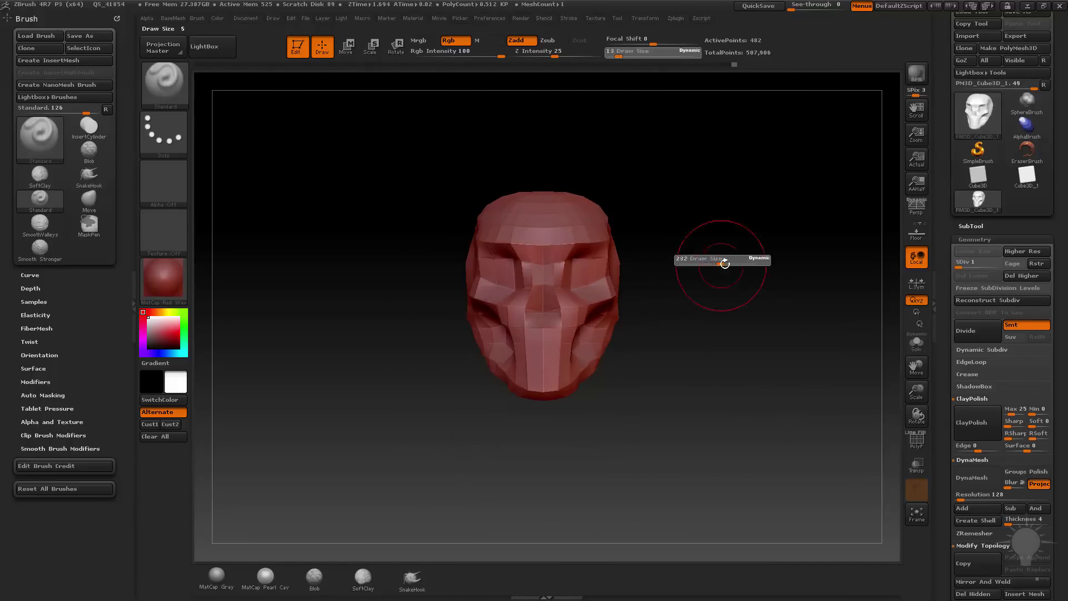
{"action": "right_click_drag", "start_coordinate": [722, 260], "coordinate": [580, 353]}
{"action": "key", "text": "b"}
{"action": "key", "text": "m"}
{"action": "key", "text": "v"}
{"action": "key", "text": "s"}
{"action": "mouse_move", "coordinate": [580, 353]}
{"action": "left_mouse_down"}
{"action": "mouse_move", "coordinate": [601, 353]}
{"action": "mouse_move", "coordinate": [551, 368]}
{"action": "mouse_move", "coordinate": [550, 407]}
{"action": "mouse_move", "coordinate": [579, 405]}
{"action": "left_mouse_up"}
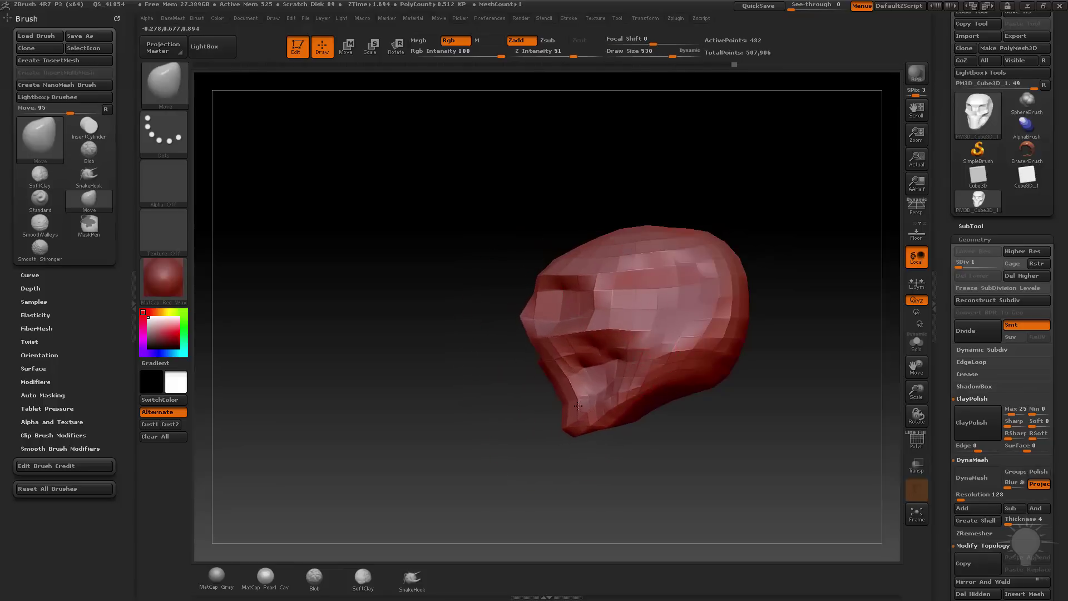
Raise the skull to subdivision level 6 to inspect it and set the brush size to 257
{"action": "right_click_drag", "start_coordinate": [740, 211], "coordinate": [829, 205]}
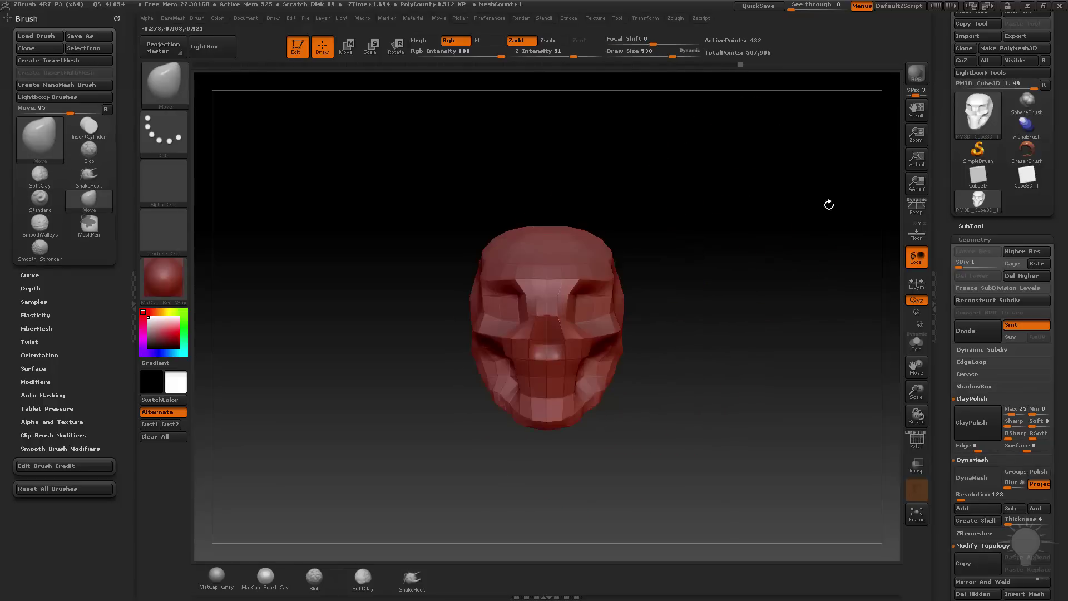
{"action": "right_click_drag", "start_coordinate": [763, 303], "coordinate": [812, 300]}
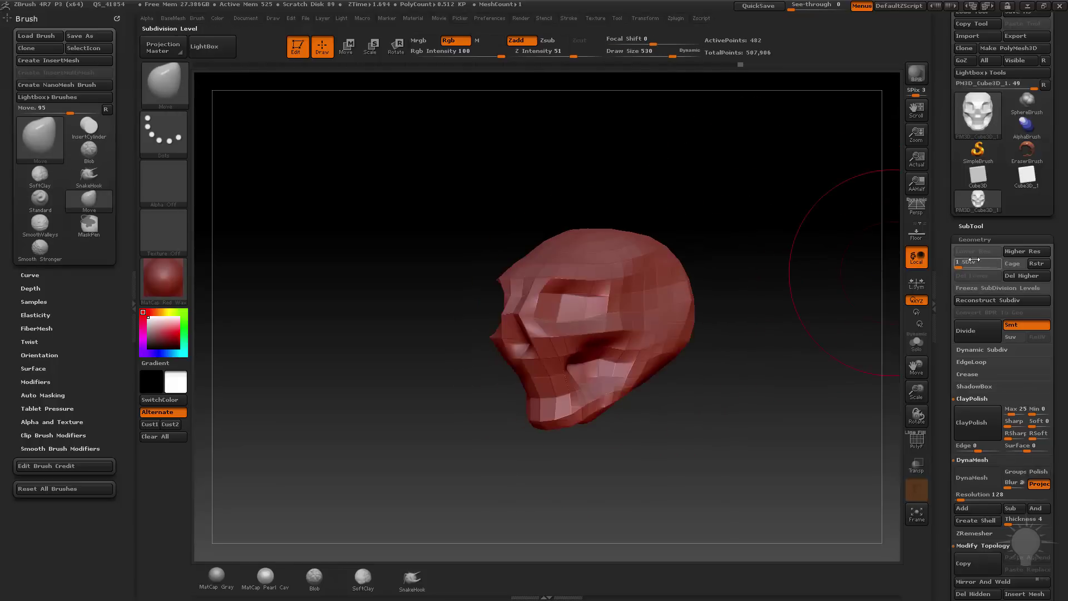
{"action": "left_click_drag", "start_coordinate": [983, 262], "coordinate": [985, 262]}
{"action": "mouse_move", "coordinate": [725, 362]}
{"action": "right_mouse_down"}
{"action": "mouse_move", "coordinate": [748, 366]}
{"action": "mouse_move", "coordinate": [743, 300]}
{"action": "mouse_move", "coordinate": [770, 372]}
{"action": "mouse_move", "coordinate": [735, 309]}
{"action": "mouse_move", "coordinate": [693, 328]}
{"action": "right_mouse_up"}
{"action": "key", "text": "s"}
{"action": "left_click_drag", "start_coordinate": [693, 328], "coordinate": [701, 328]}
{"action": "mouse_move", "coordinate": [734, 371]}
{"action": "right_mouse_down"}
{"action": "mouse_move", "coordinate": [695, 297]}
{"action": "mouse_move", "coordinate": [817, 266]}
{"action": "mouse_move", "coordinate": [782, 243]}
{"action": "mouse_move", "coordinate": [762, 282]}
{"action": "mouse_move", "coordinate": [767, 326]}
{"action": "mouse_move", "coordinate": [732, 336]}
{"action": "mouse_move", "coordinate": [953, 269]}
{"action": "right_mouse_up"}
Switch to a size-82 Standard brush and return the skull to its lowest subdivision level
{"action": "key", "text": "b"}
{"action": "key", "text": "s"}
{"action": "key", "text": "t"}
{"action": "key", "text": "s"}
{"action": "left_click", "coordinate": [740, 325]}
{"action": "key", "text": "s"}
{"action": "left_click", "coordinate": [732, 335]}
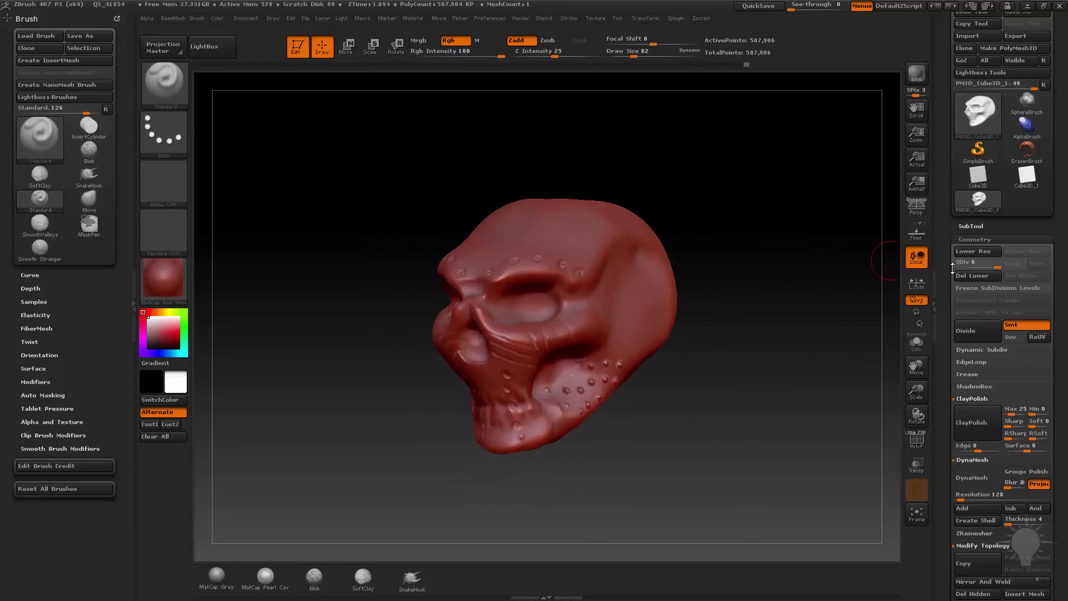
{"action": "left_click", "coordinate": [952, 263]}
{"action": "right_click_drag", "start_coordinate": [723, 308], "coordinate": [527, 345]}
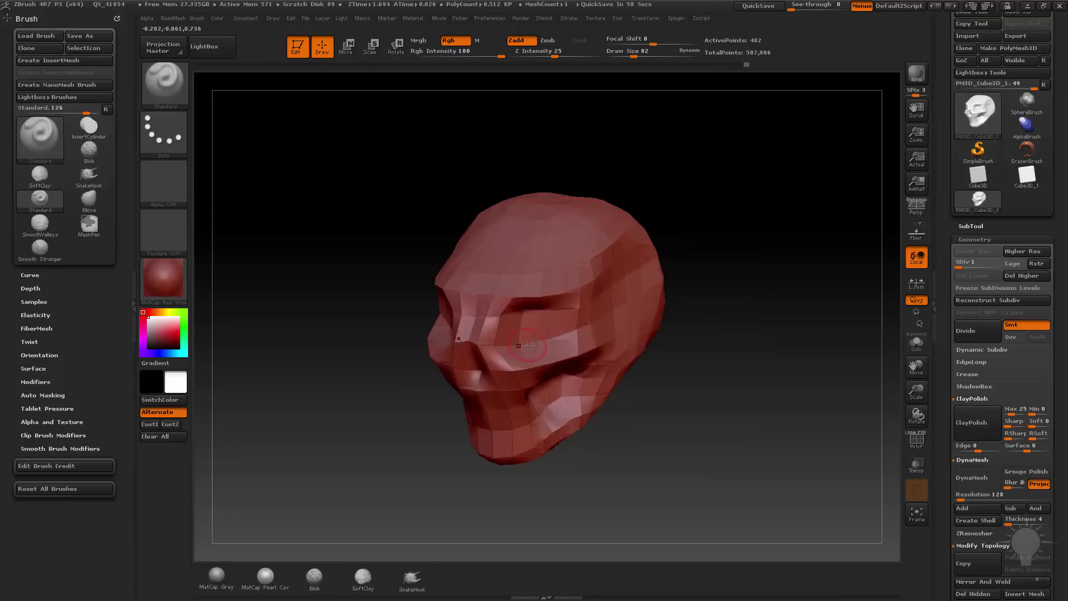
{"action": "mouse_move", "coordinate": [519, 346]}
{"action": "right_mouse_down"}
{"action": "mouse_move", "coordinate": [763, 258]}
{"action": "mouse_move", "coordinate": [715, 265]}
{"action": "mouse_move", "coordinate": [763, 269]}
{"action": "mouse_move", "coordinate": [729, 282]}
{"action": "right_mouse_up"}
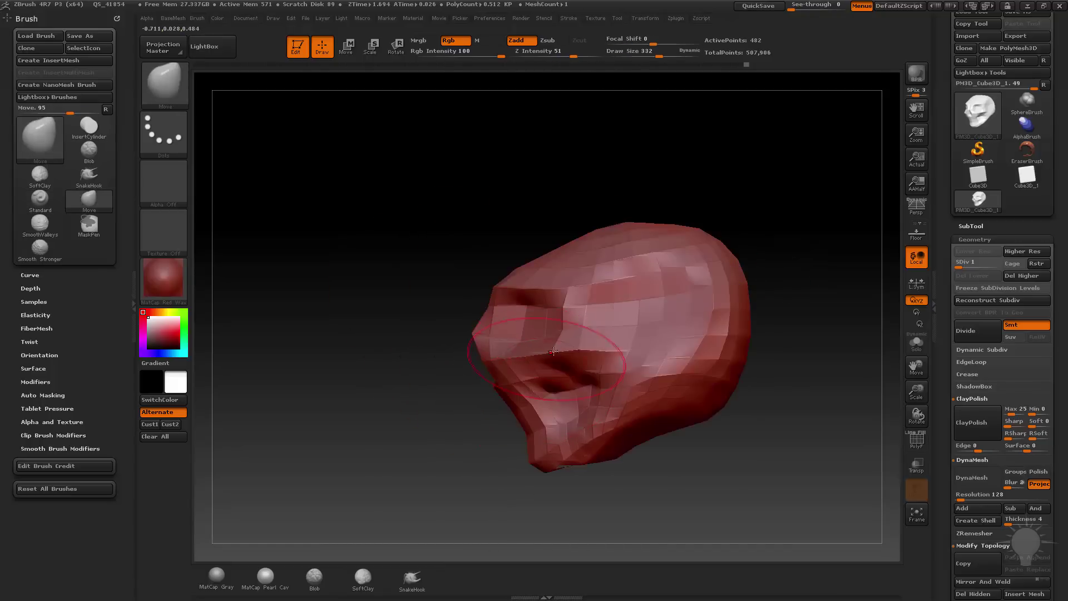
{"action": "mouse_move", "coordinate": [619, 356]}
{"action": "right_mouse_down"}
{"action": "mouse_move", "coordinate": [585, 349]}
{"action": "mouse_move", "coordinate": [794, 293]}
{"action": "right_mouse_up"}
Step the skull up to level 2, then level 3 (7,938 points), checking both sides
{"action": "left_click", "coordinate": [968, 262]}
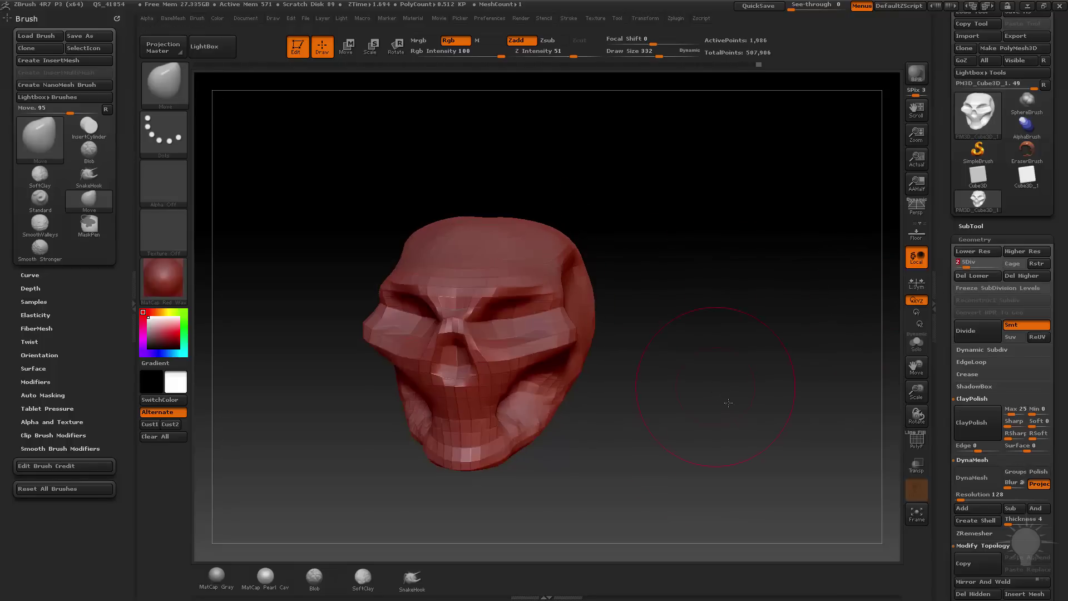
{"action": "right_click_drag", "start_coordinate": [559, 401], "coordinate": [534, 350]}
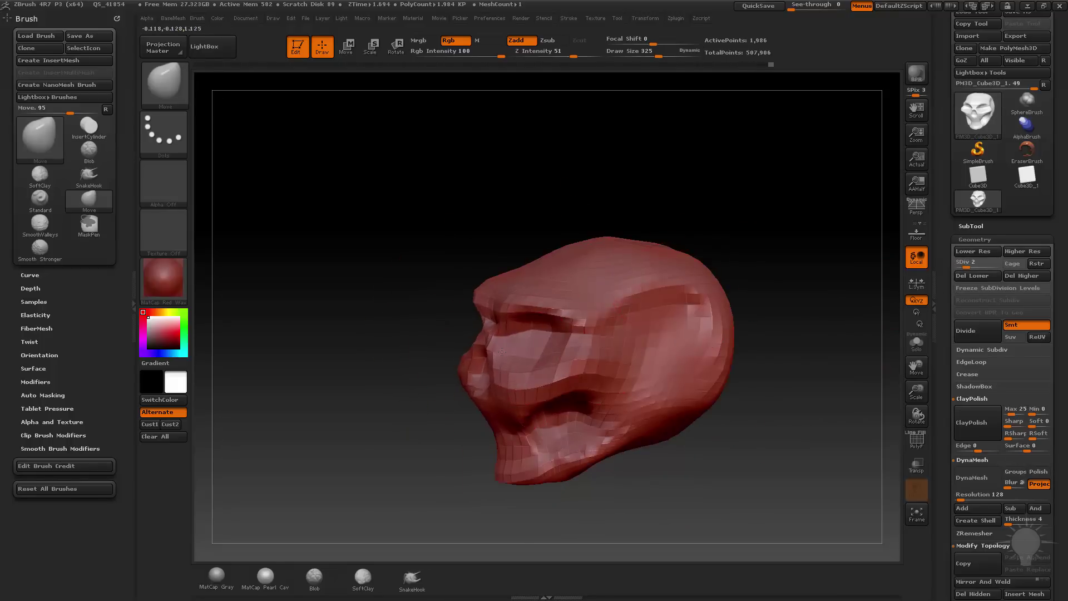
{"action": "right_click_drag", "start_coordinate": [631, 304], "coordinate": [676, 341]}
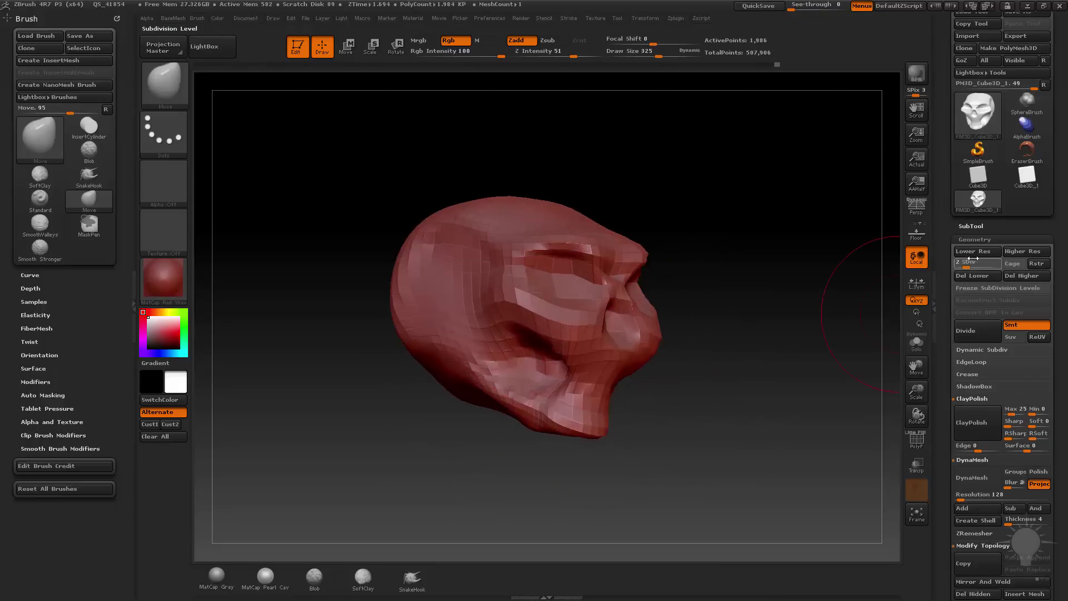
{"action": "left_click", "coordinate": [972, 258]}
{"action": "right_click_drag", "start_coordinate": [699, 303], "coordinate": [547, 409]}
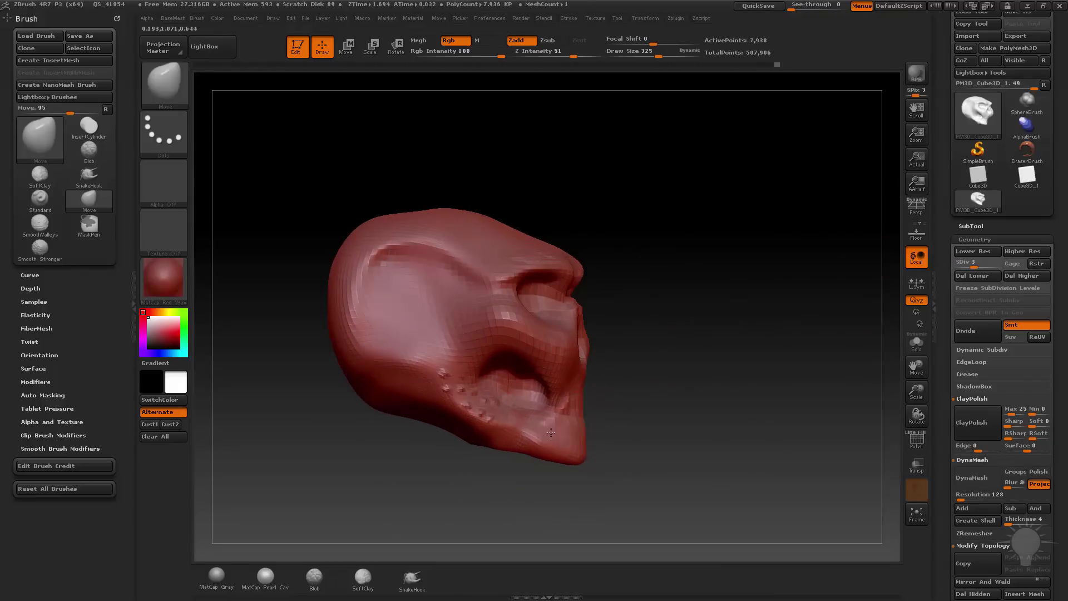
{"action": "right_click_drag", "start_coordinate": [553, 444], "coordinate": [499, 362], "text": "shift"}
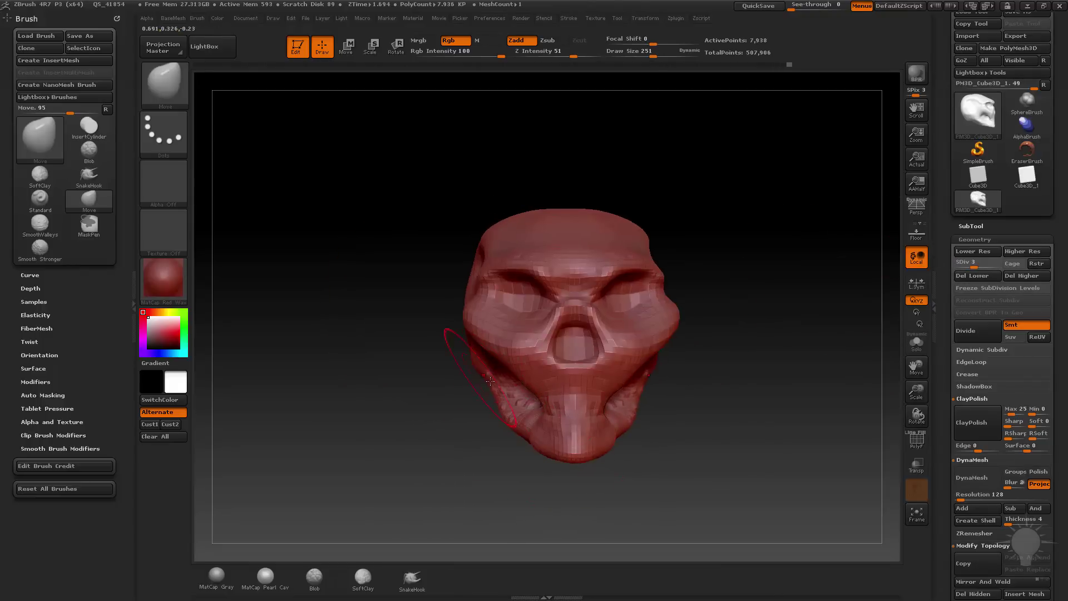
Jump the skull to subdivision level 6, pick the Standard brush (B, S, T) and turn on PolyF wireframe
{"action": "key", "text": "d"}
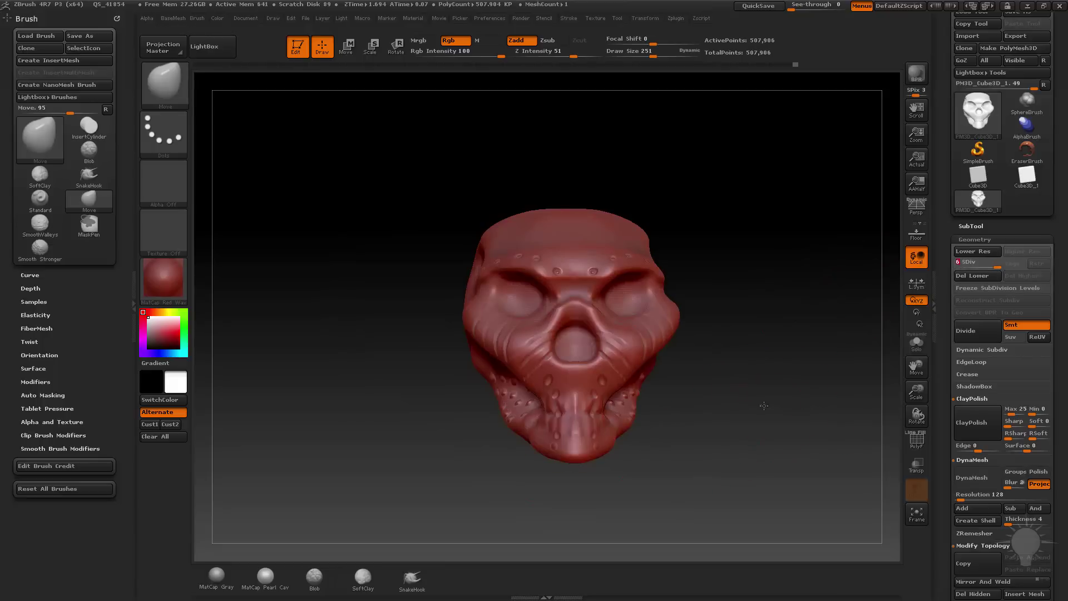
{"action": "mouse_move", "coordinate": [767, 403]}
{"action": "right_mouse_down"}
{"action": "mouse_move", "coordinate": [771, 447]}
{"action": "mouse_move", "coordinate": [570, 278]}
{"action": "right_mouse_up"}
{"action": "key", "text": "b"}
{"action": "key", "text": "s"}
{"action": "key", "text": "t"}
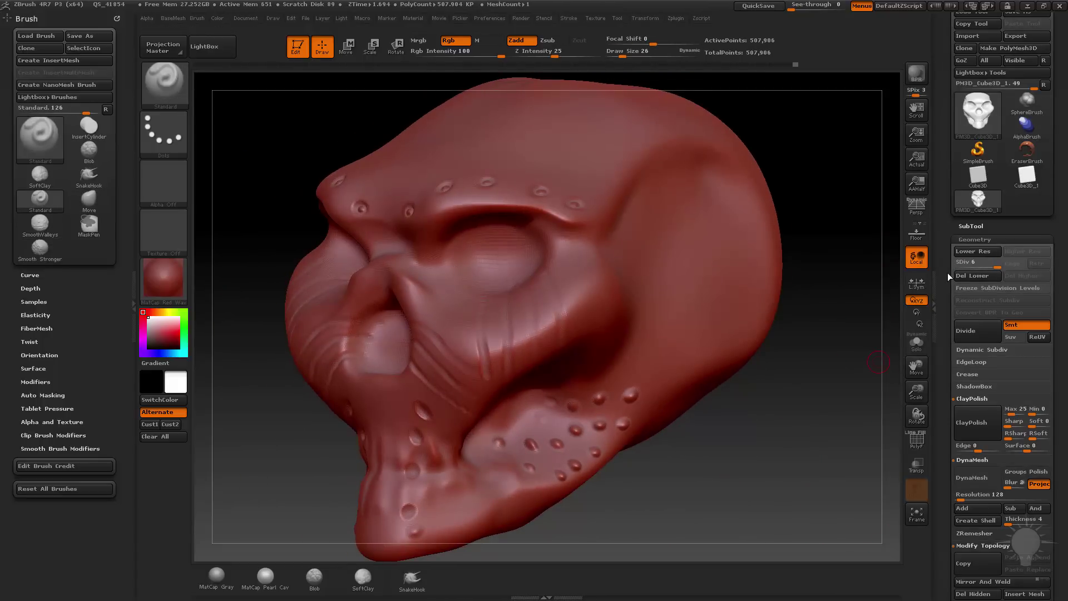
{"action": "left_click_drag", "start_coordinate": [840, 342], "coordinate": [534, 262]}
{"action": "key", "text": "shift+f"}
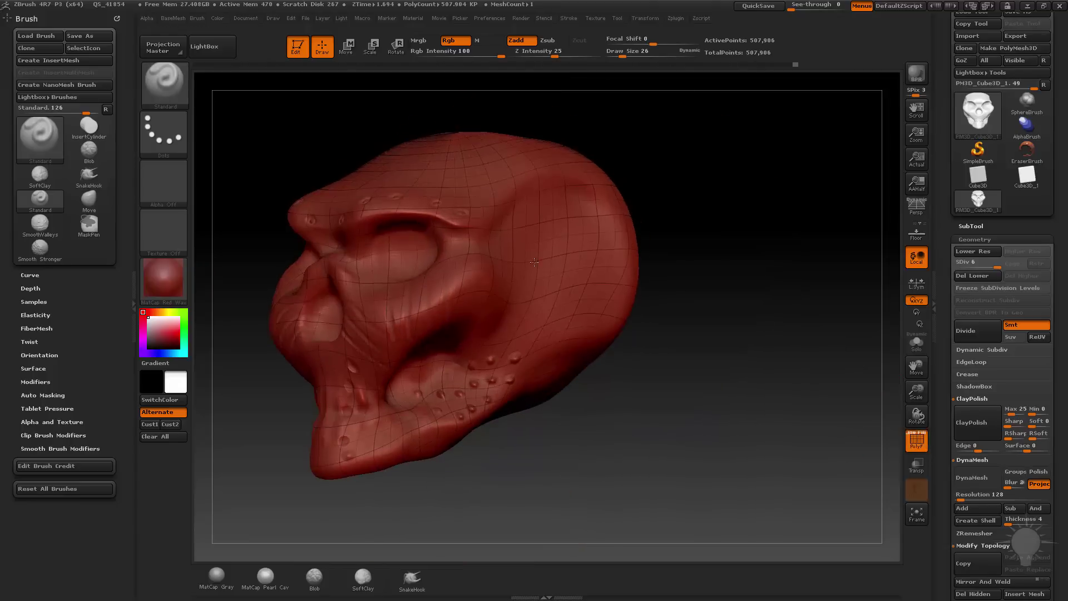
Turn PolyF off, adjust Draw Size, and stroke a raised star emblem with radiating nubs onto the crown, Shift-smoothing
{"action": "left_click", "coordinate": [916, 440]}
{"action": "mouse_move", "coordinate": [778, 334]}
{"action": "left_mouse_down"}
{"action": "mouse_move", "coordinate": [533, 315]}
{"action": "mouse_move", "coordinate": [667, 302]}
{"action": "mouse_move", "coordinate": [606, 323]}
{"action": "mouse_move", "coordinate": [627, 269]}
{"action": "mouse_move", "coordinate": [589, 271]}
{"action": "mouse_move", "coordinate": [704, 280]}
{"action": "mouse_move", "coordinate": [626, 246]}
{"action": "mouse_move", "coordinate": [720, 262]}
{"action": "mouse_move", "coordinate": [528, 295]}
{"action": "mouse_move", "coordinate": [512, 329]}
{"action": "mouse_move", "coordinate": [508, 292]}
{"action": "mouse_move", "coordinate": [551, 323]}
{"action": "mouse_move", "coordinate": [473, 359]}
{"action": "left_mouse_up"}
{"action": "key", "text": "s"}
{"action": "key", "text": "s"}
{"action": "key", "text": "s"}
{"action": "key", "text": "shift"}
{"action": "left_click_drag", "start_coordinate": [699, 286], "coordinate": [496, 312]}
{"action": "key", "text": "shift"}
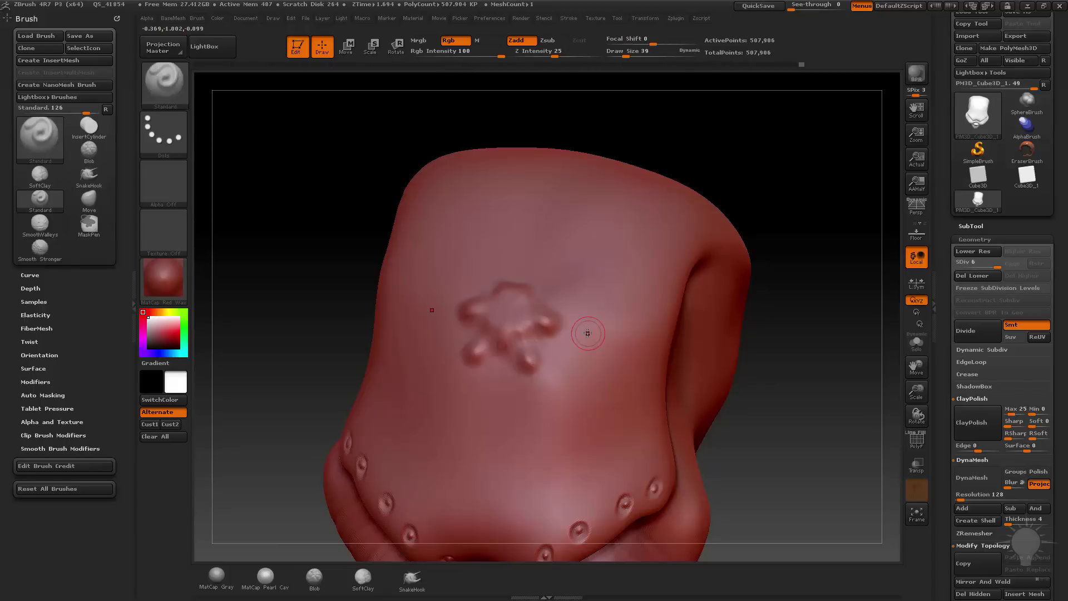
{"action": "left_click_drag", "start_coordinate": [790, 225], "coordinate": [762, 338]}
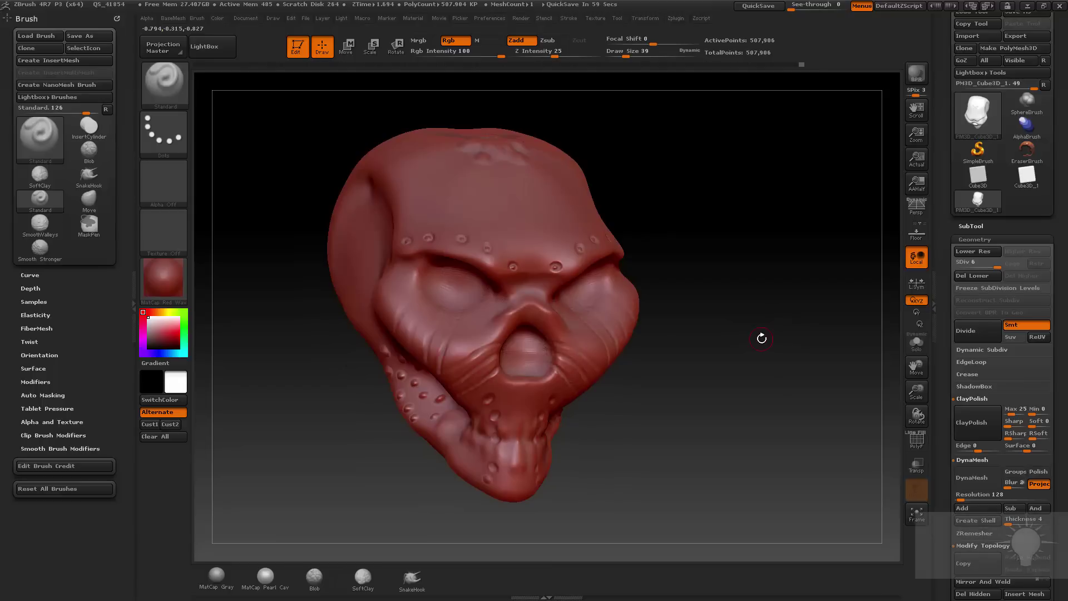
{"action": "left_click_drag", "start_coordinate": [763, 246], "coordinate": [712, 228]}
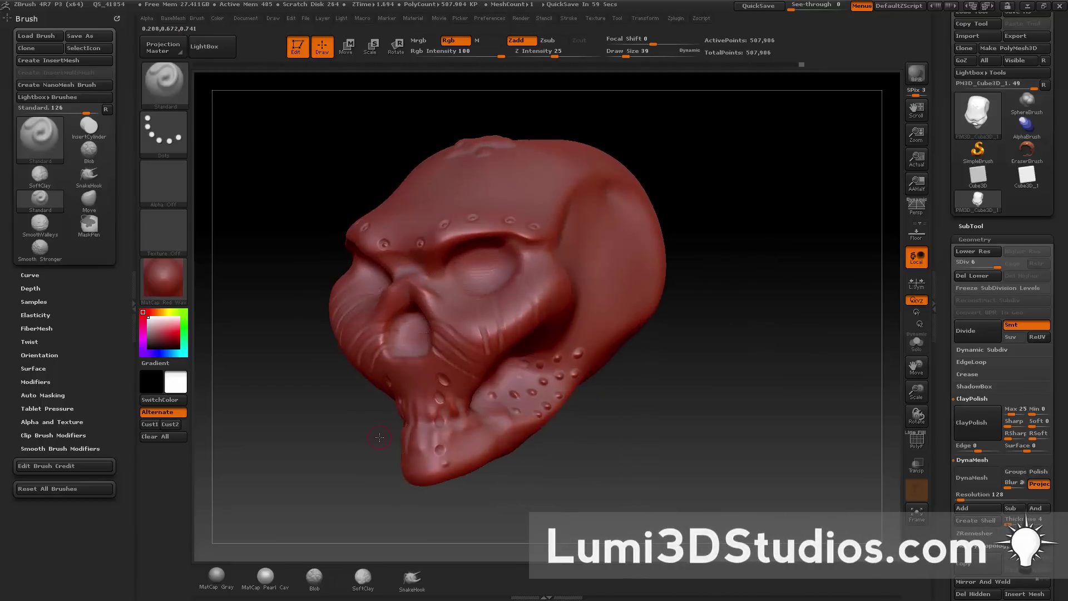
{"action": "left_click_drag", "start_coordinate": [702, 212], "coordinate": [779, 259]}
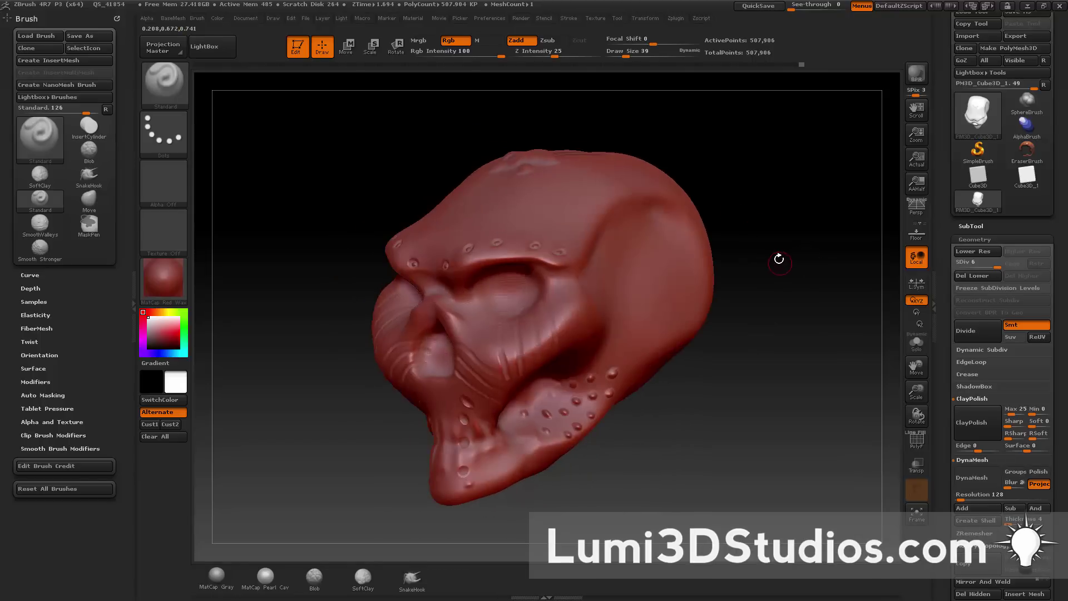